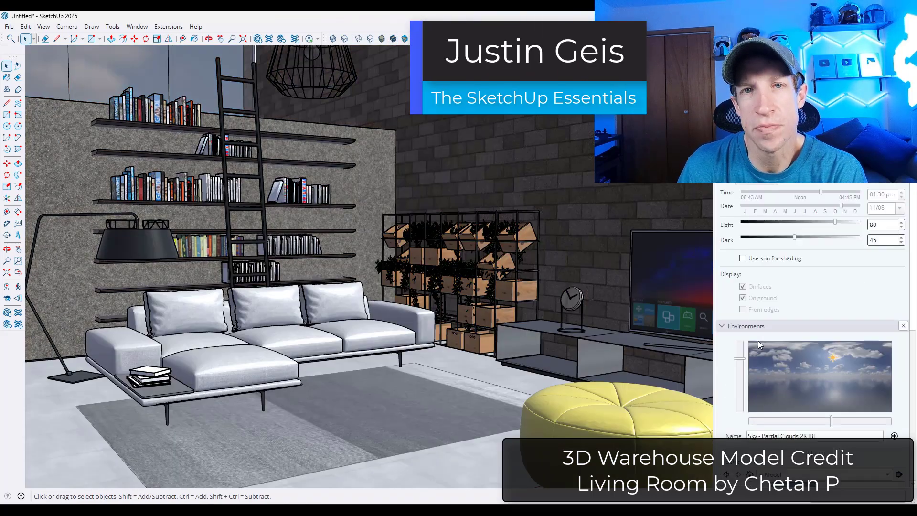
Switch to Paint Bucket and show the Color_008 material's PBR settings.
scroll(760, 345, down, 5)
scroll(763, 221, up, 4)
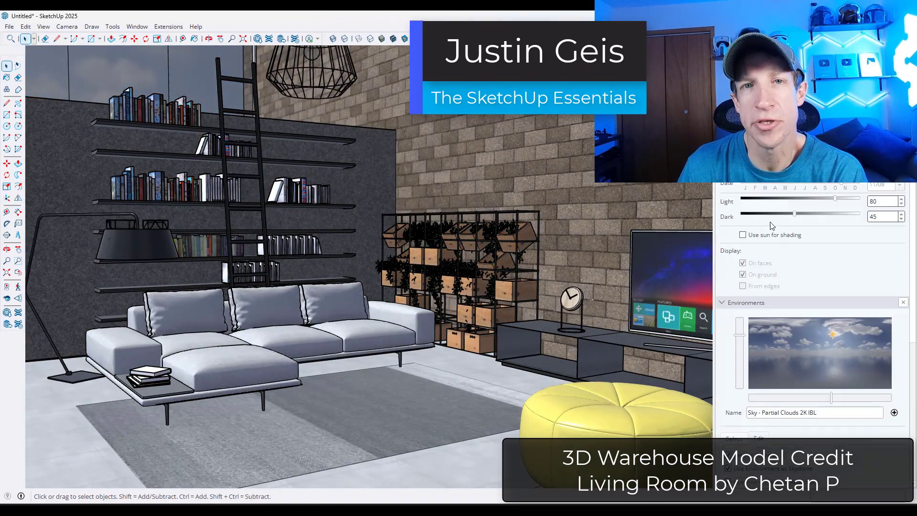
scroll(763, 225, down, 3)
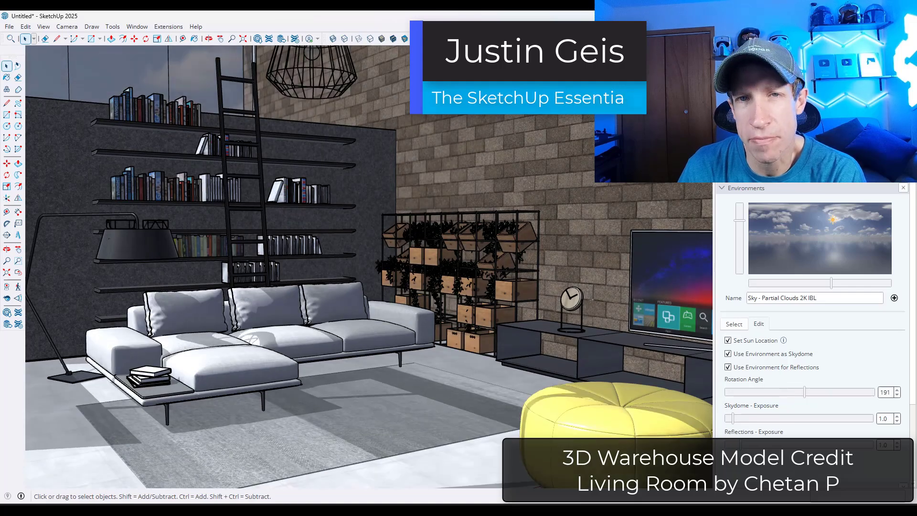
key(b)
click(758, 257)
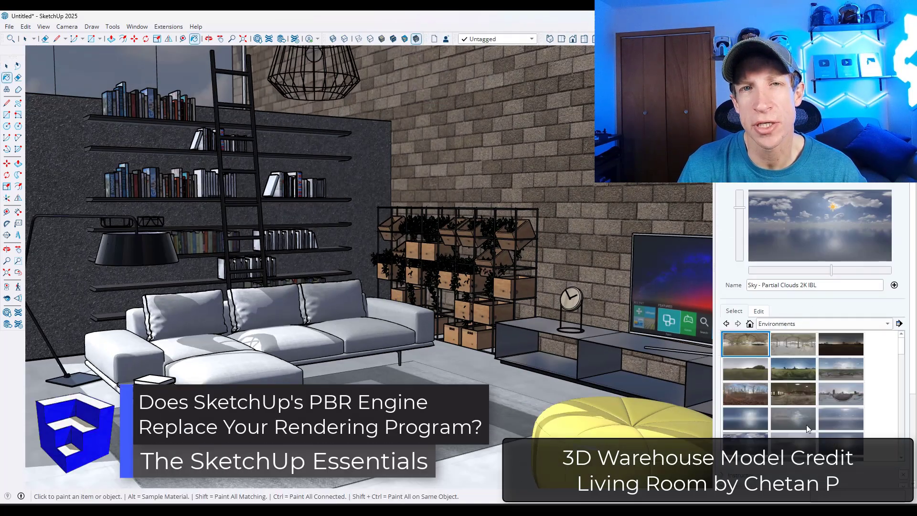
Apply the Sky - Sunrise 2K IBL environment and rotate it to shift the sunlight.
click(793, 345)
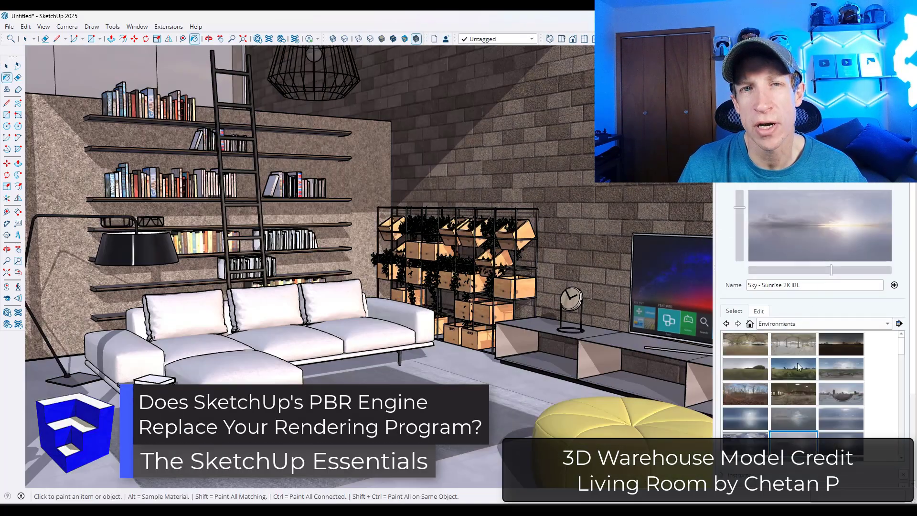
click(758, 311)
drag(797, 378, 832, 378)
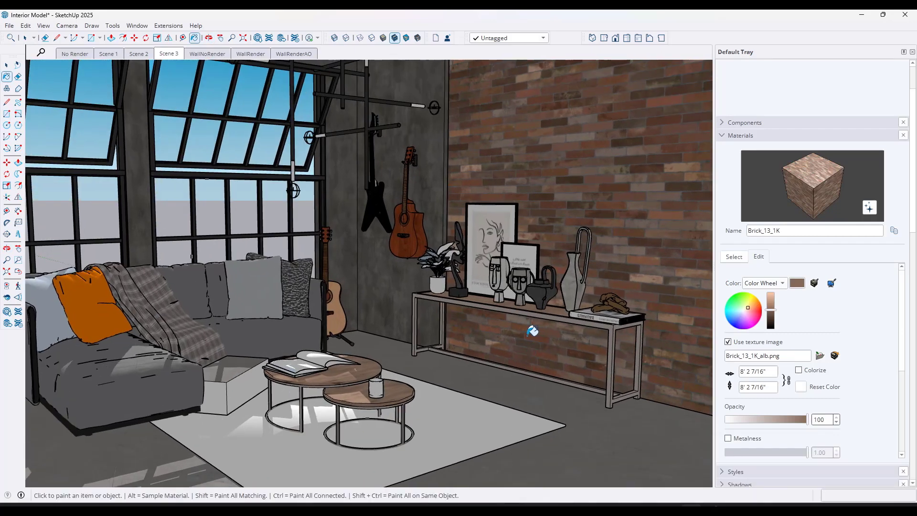
Turn on Photoreal Materials rendering and confirm the activation.
click(417, 39)
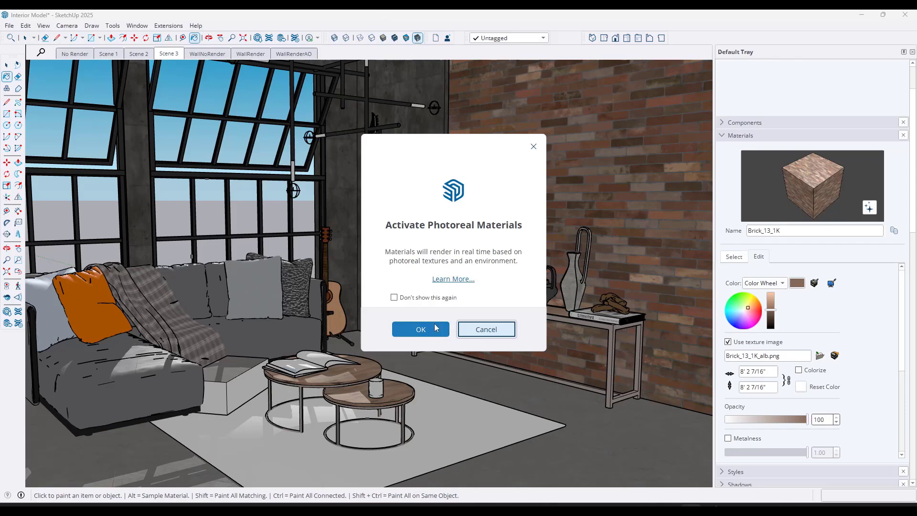
click(434, 328)
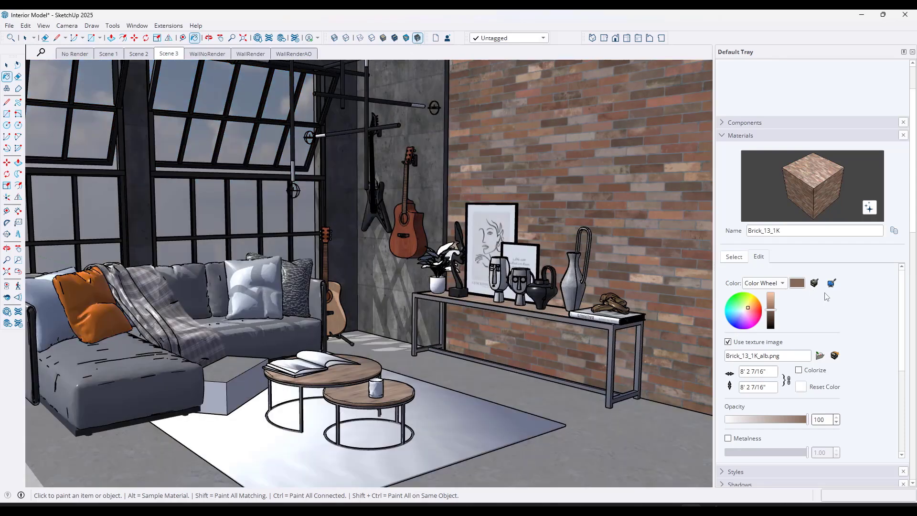
click(725, 137)
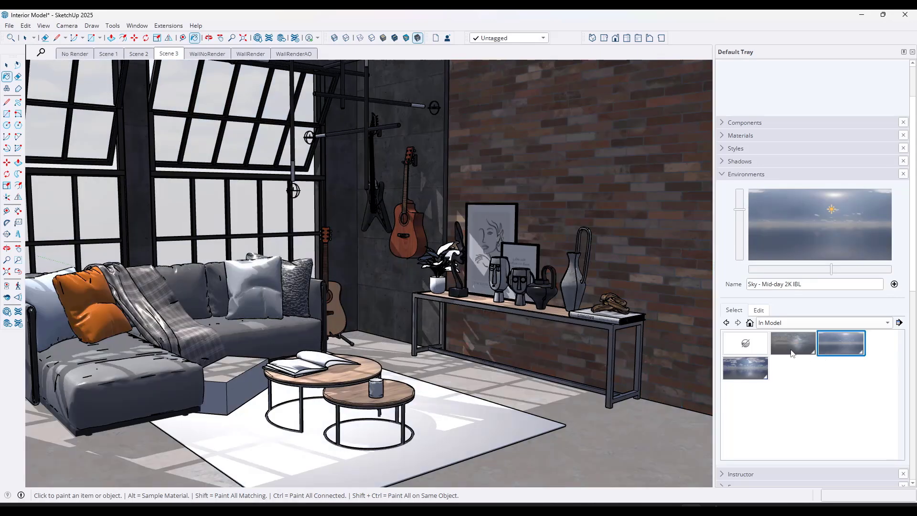
Compare Cloudy and Partial Clouds skies, settle on Sky - Mid-day 2K IBL, then load the brick material.
click(789, 345)
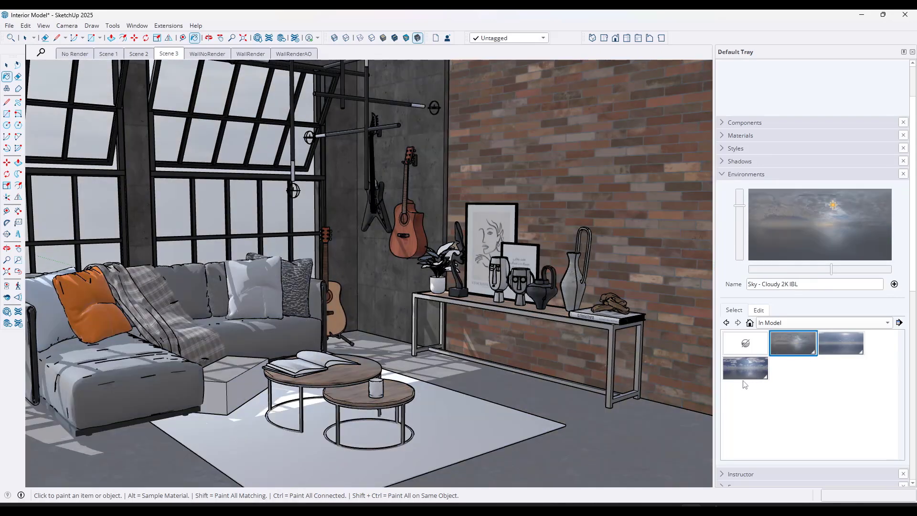
click(744, 375)
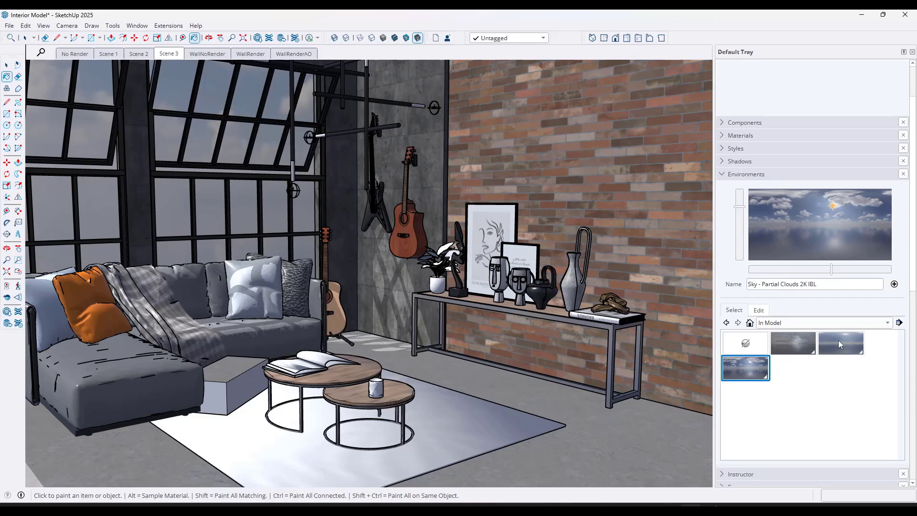
click(840, 344)
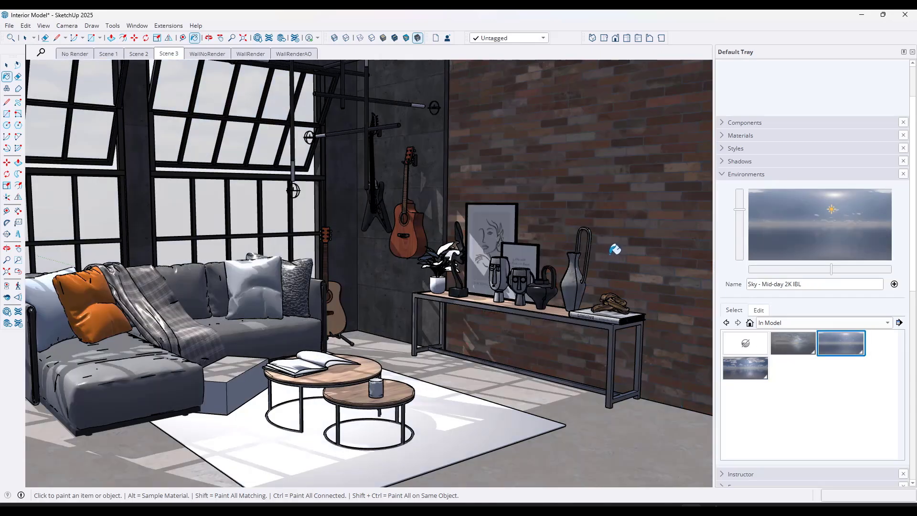
alt+click(582, 216)
scroll(564, 230, down, 3)
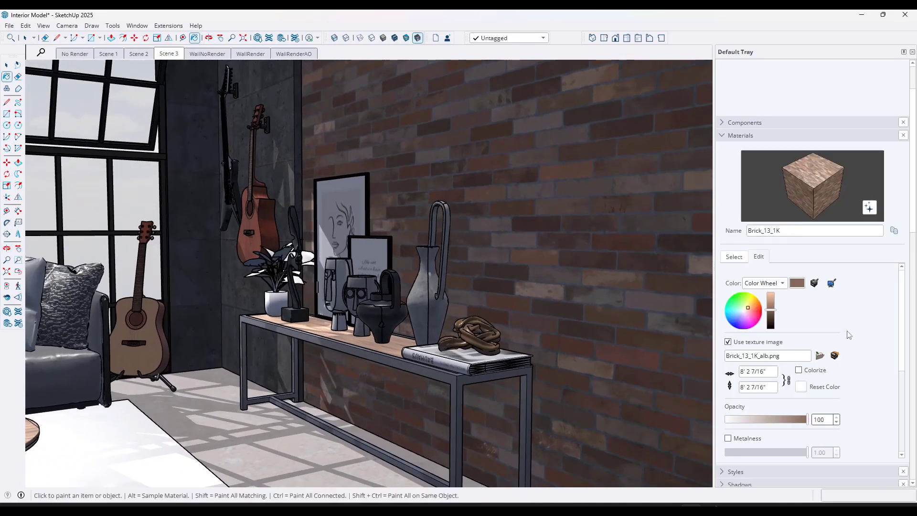
Set Brick_13_1K's normal strength to 1.43 and ambient occlusion to 1.00.
scroll(850, 333, down, 3)
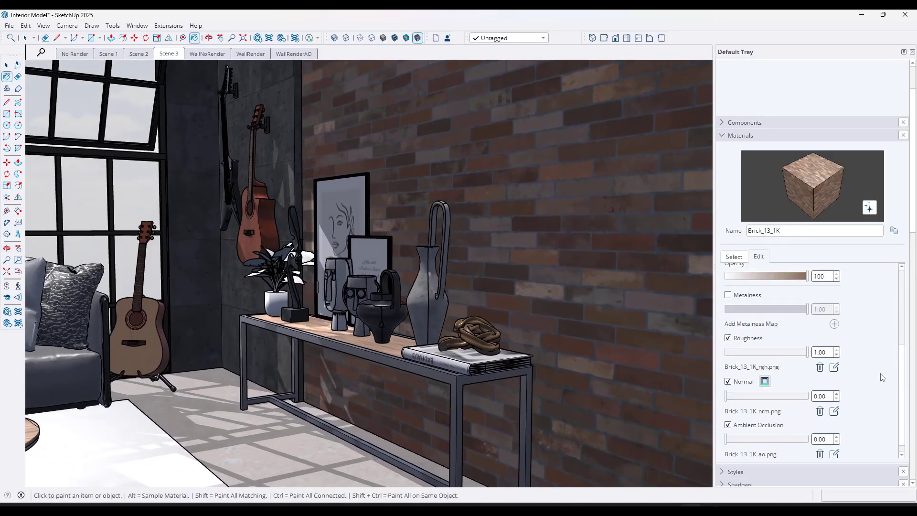
scroll(786, 348, down, 3)
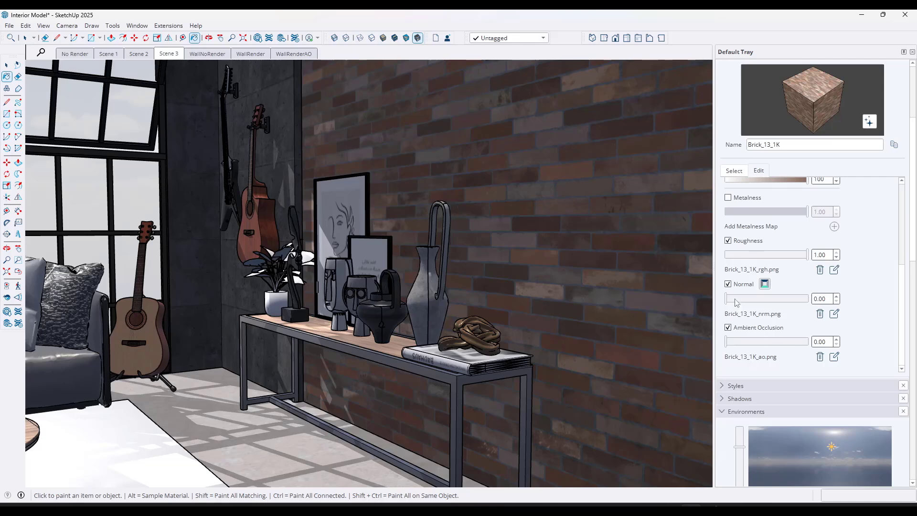
drag(736, 302, 748, 303)
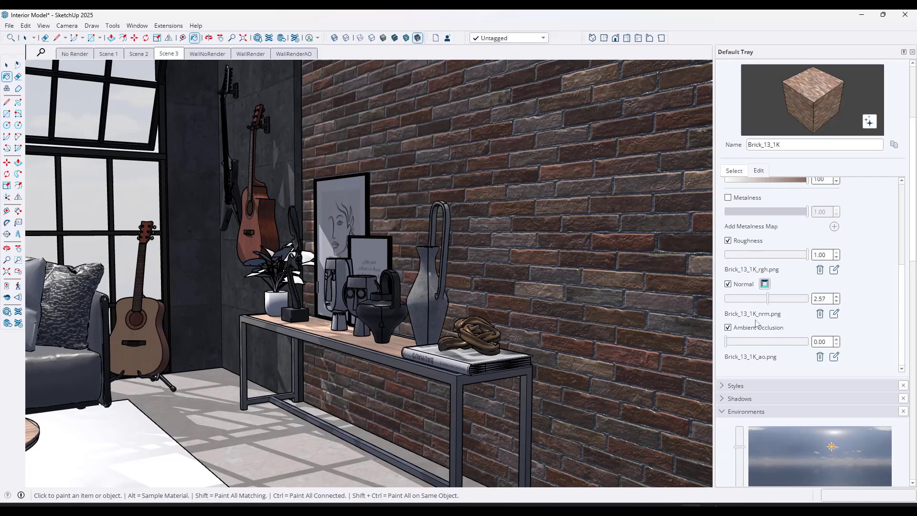
drag(738, 343, 806, 350)
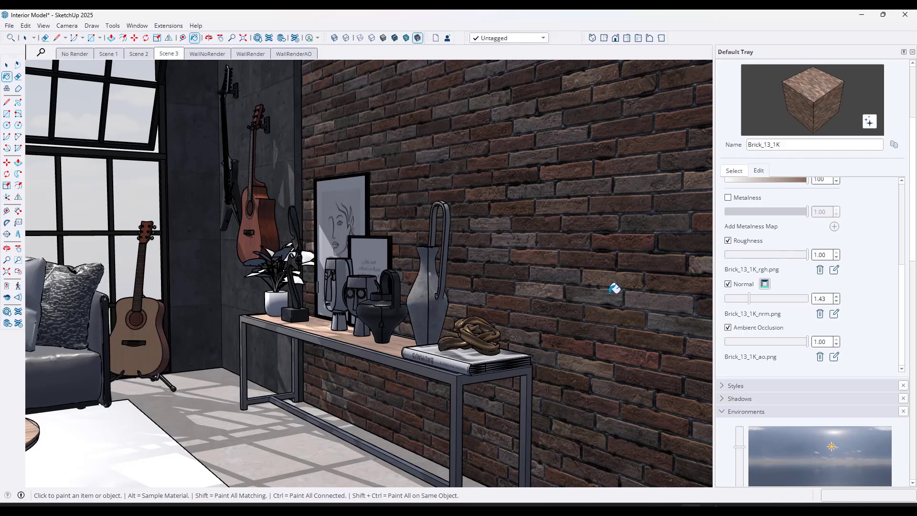
scroll(614, 288, up, 6)
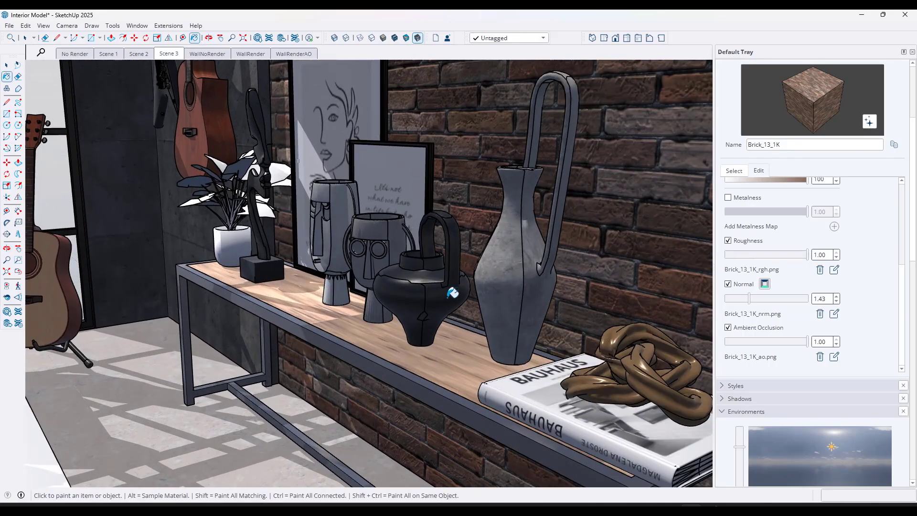
Sample the black pot's material, adjust its metalness, and lower its roughness to 0.30.
scroll(453, 293, up, 4)
click(733, 172)
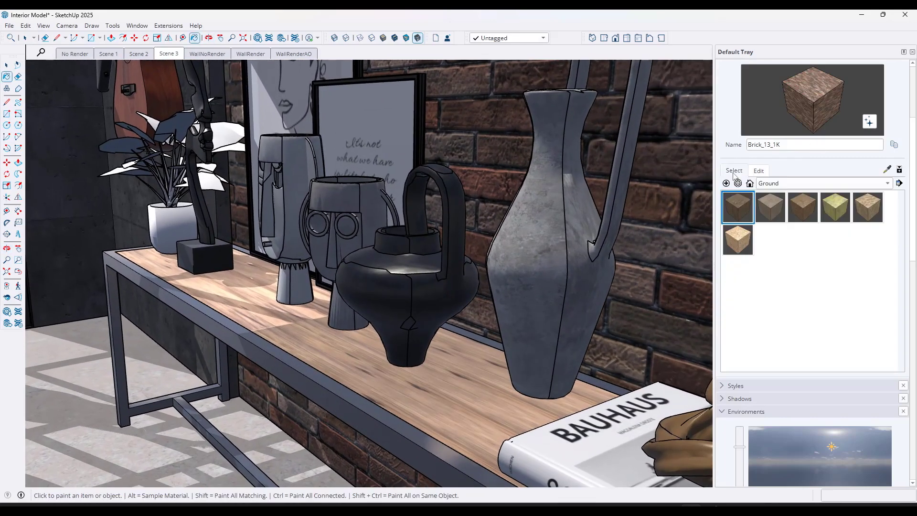
click(887, 169)
click(396, 266)
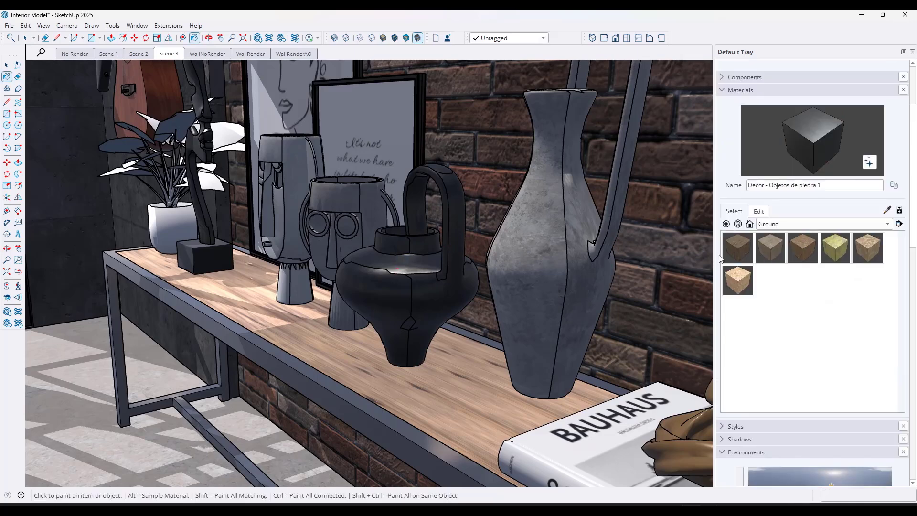
click(759, 211)
drag(784, 252, 821, 263)
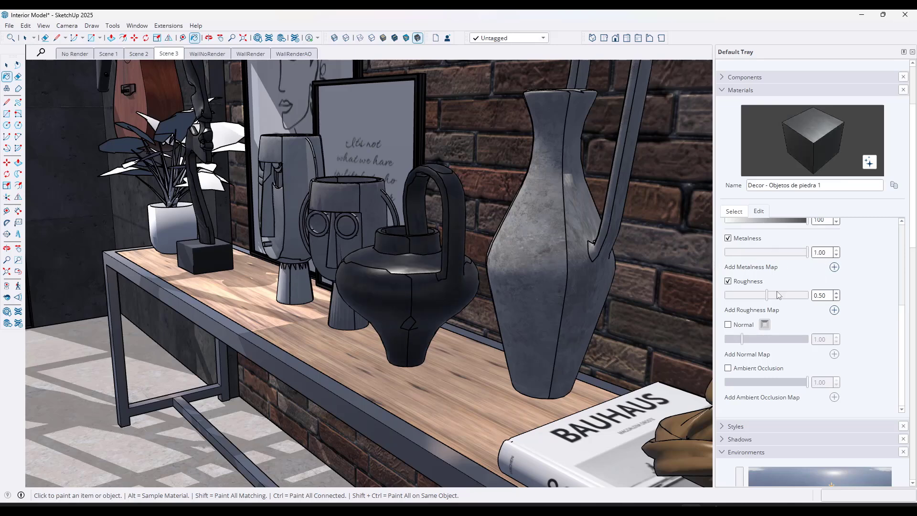
drag(767, 297, 749, 299)
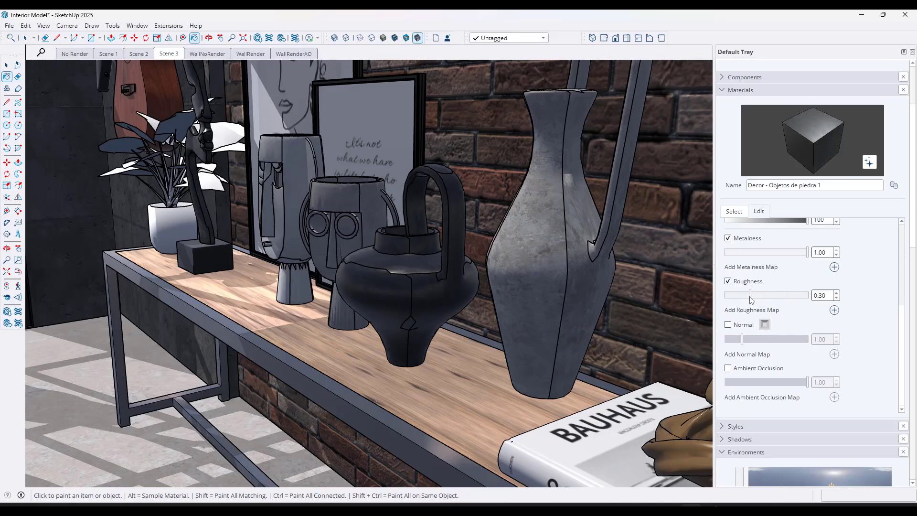
Rotate the Mid-day sky to about 313 so sunlight shifts across the table and vases.
scroll(852, 365, down, 5)
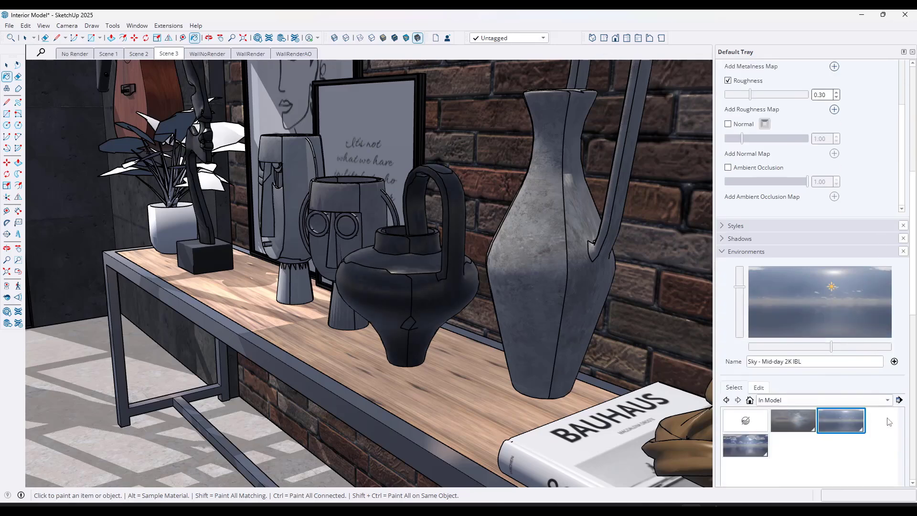
click(758, 359)
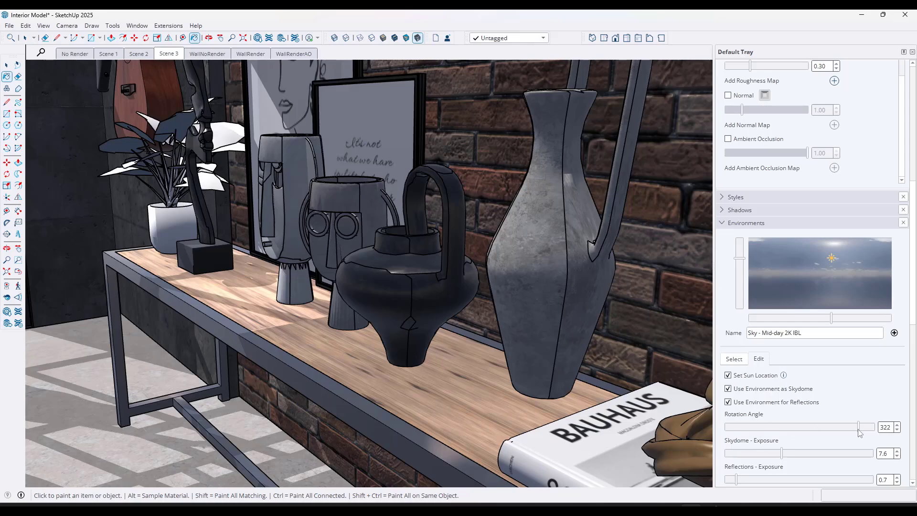
drag(859, 432, 856, 435)
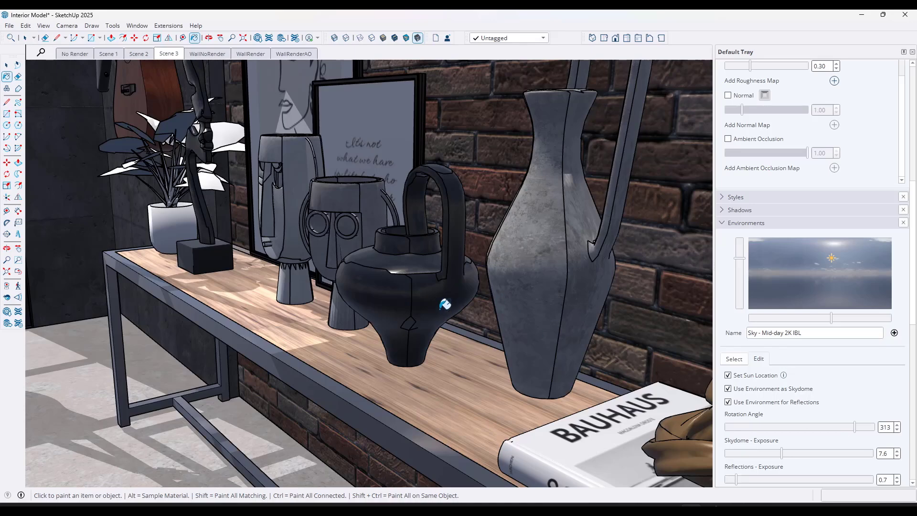
key(space)
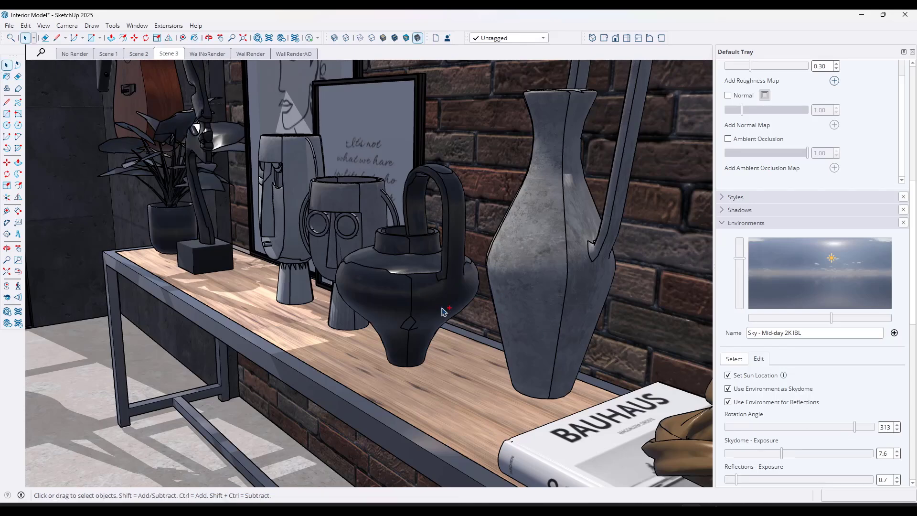
Zoom out and orbit the living room and console table with photoreal materials shown.
scroll(443, 308, down, 10)
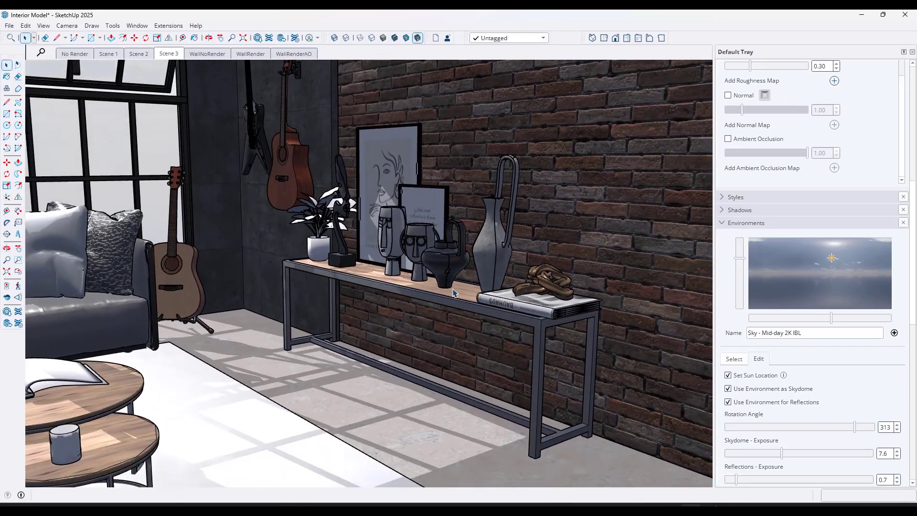
scroll(454, 293, down, 5)
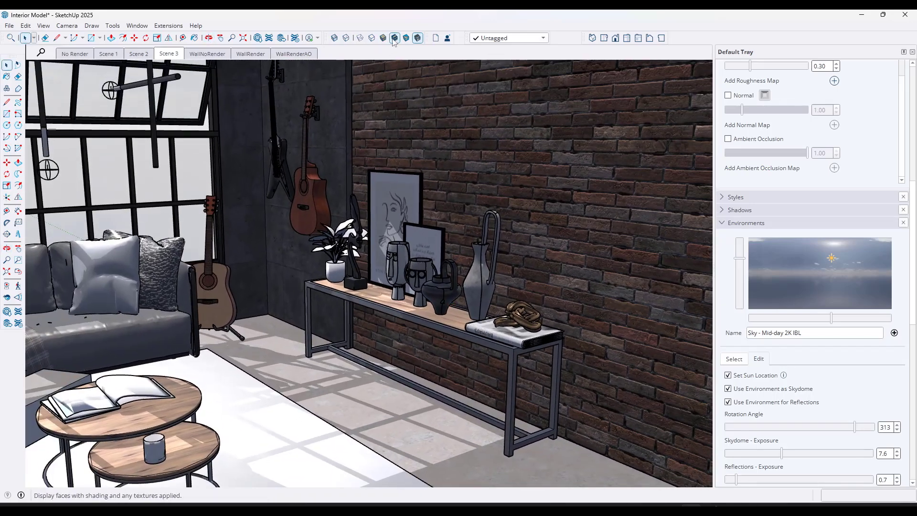
click(417, 38)
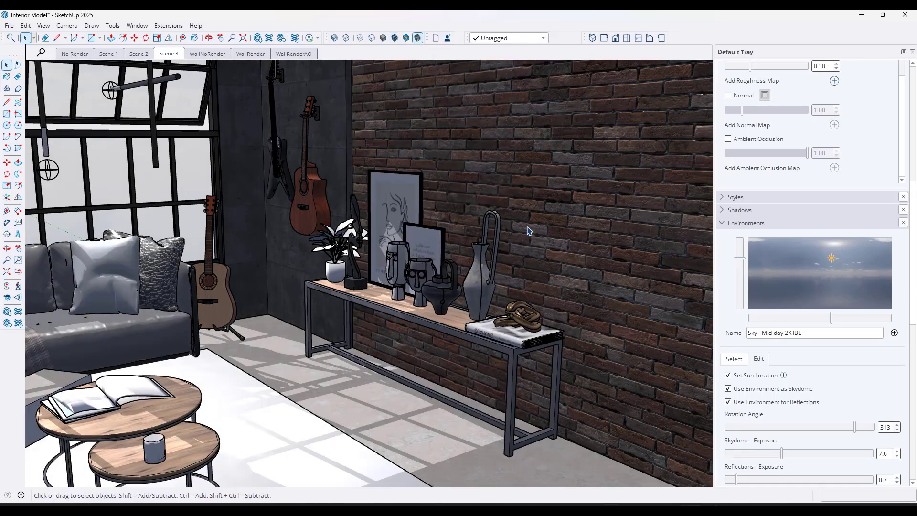
middle_drag(522, 234, 429, 284)
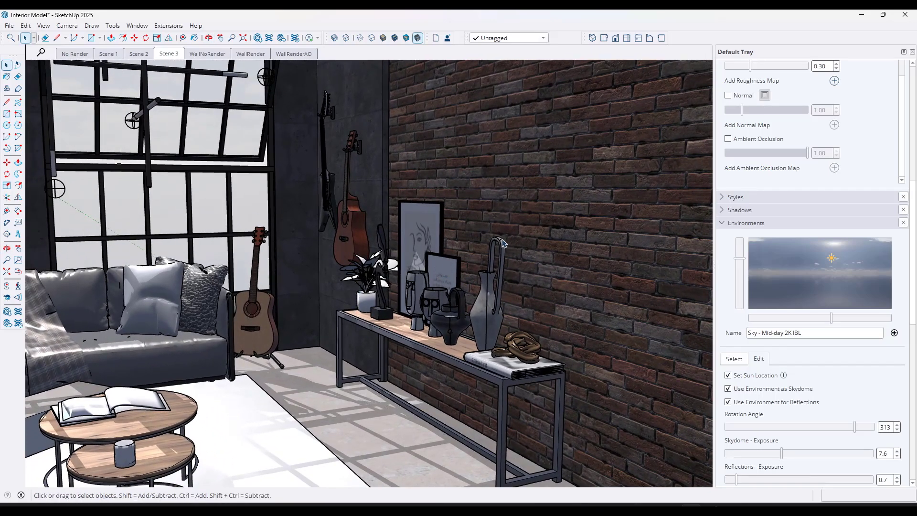
mouse_move(500, 245)
middle_down()
mouse_move(514, 256)
mouse_move(486, 255)
middle_up()
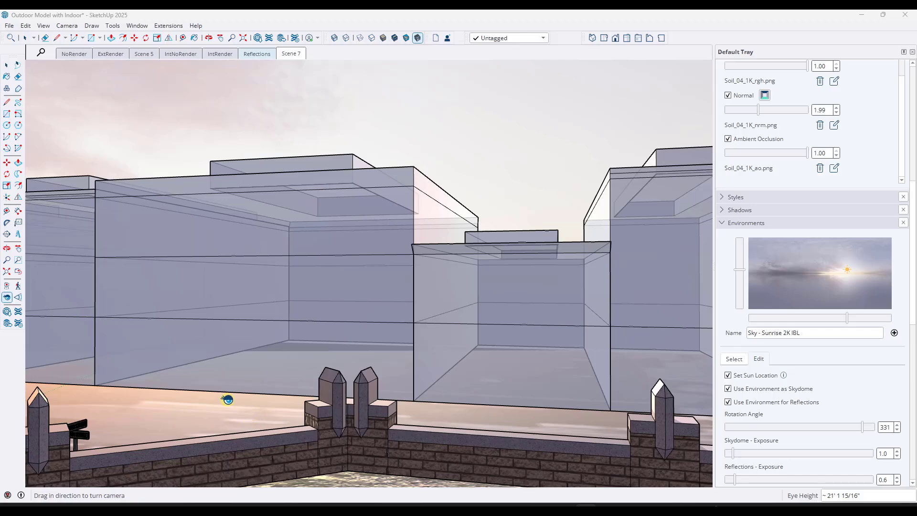
Look across the sunrise-lit buildings, then switch to the Reflections scene.
drag(218, 400, 561, 242)
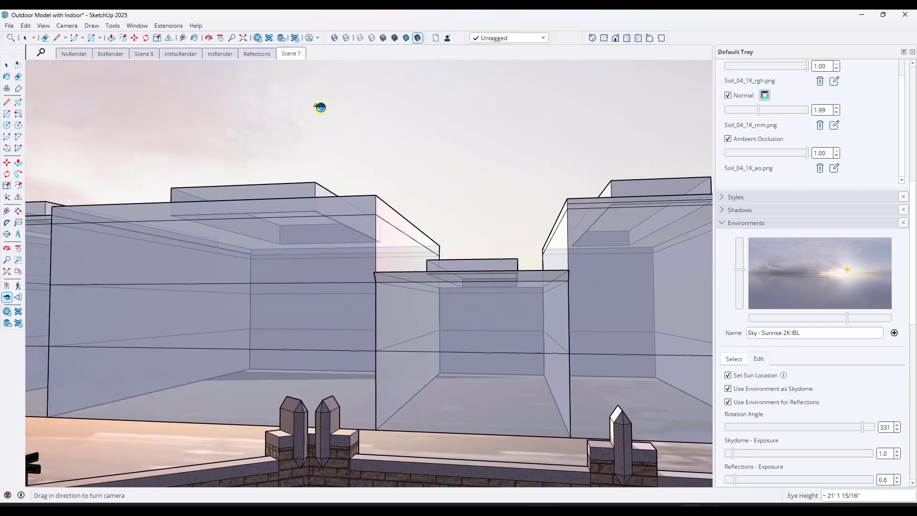
click(261, 55)
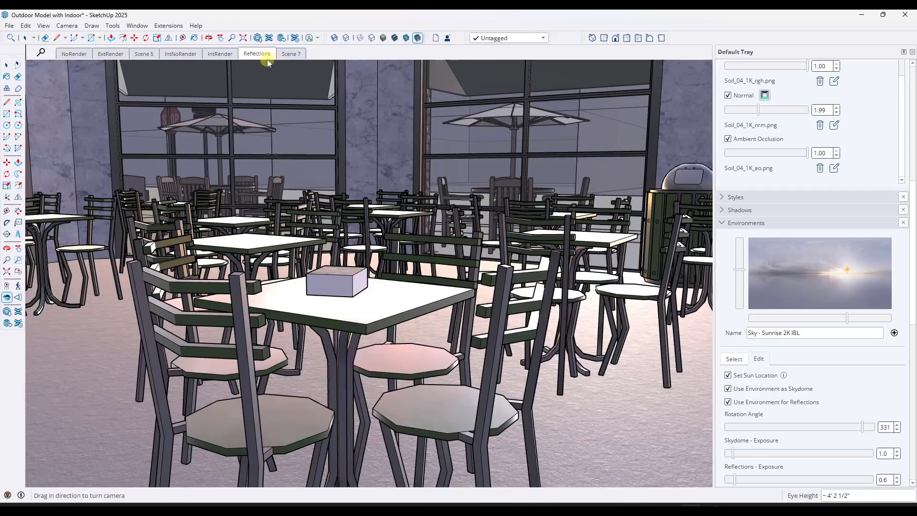
Orbit the café interior and rotate the sunrise sky from 331 to 345.
middle_drag(286, 200, 338, 329)
drag(322, 288, 362, 245)
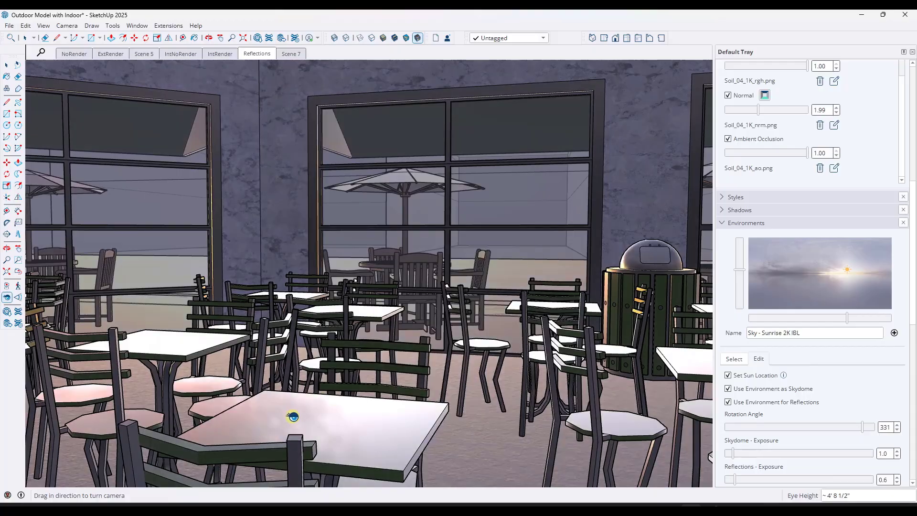
middle_drag(296, 407, 347, 446)
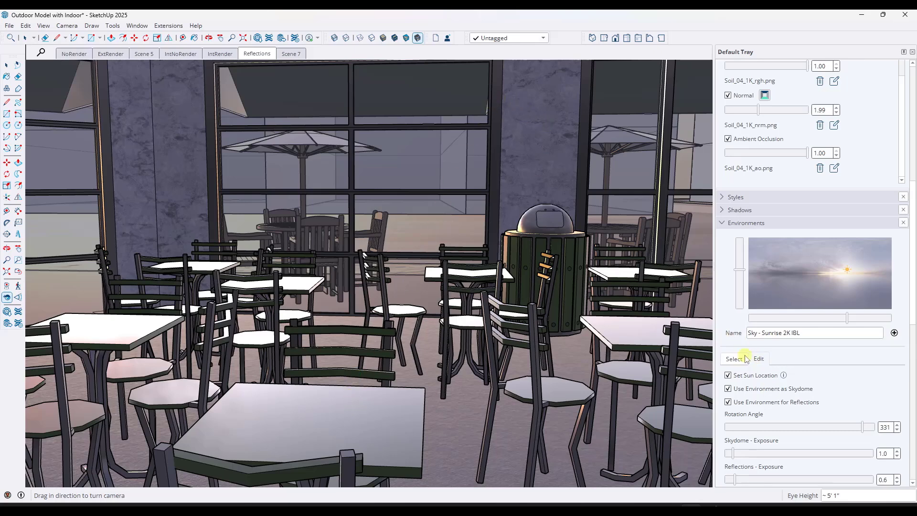
mouse_move(861, 430)
mouse_down()
mouse_move(761, 430)
mouse_move(869, 430)
mouse_move(726, 428)
mouse_up()
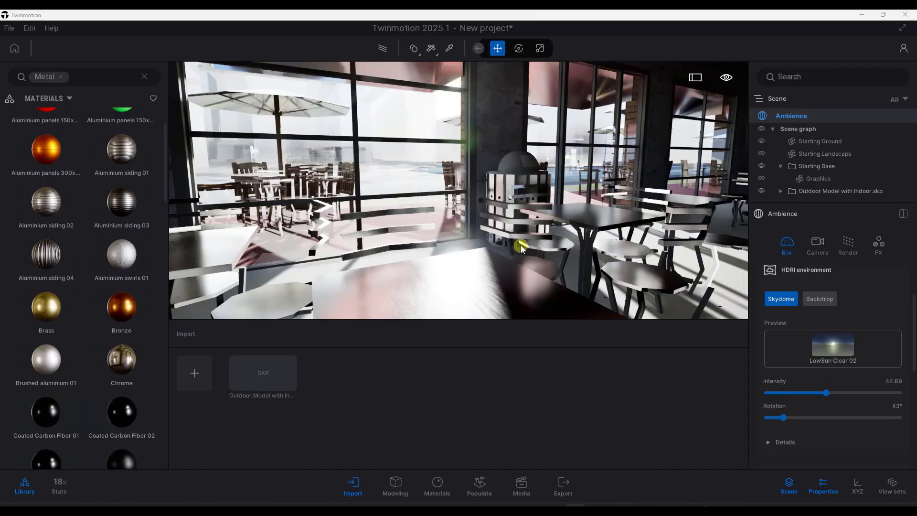
Move closer to the café table and view the 1 m box with Path Tracer on.
drag(489, 229, 489, 196)
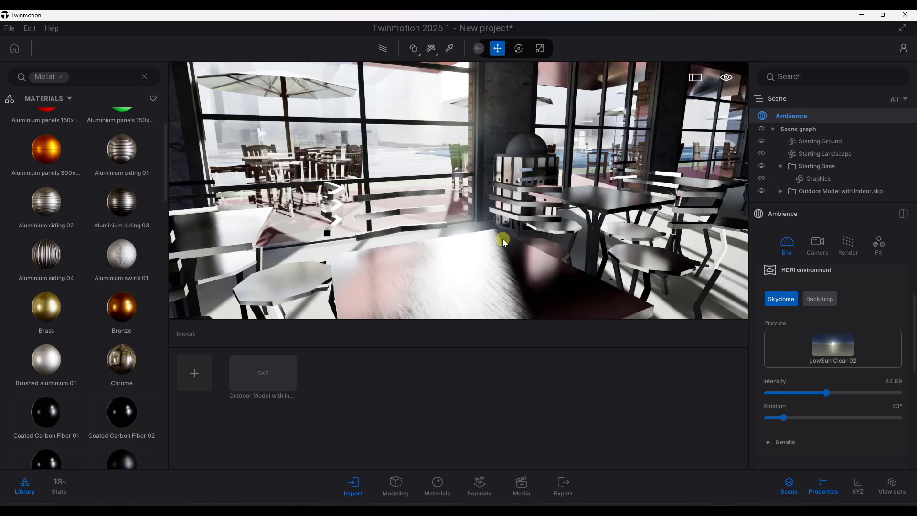
click(382, 48)
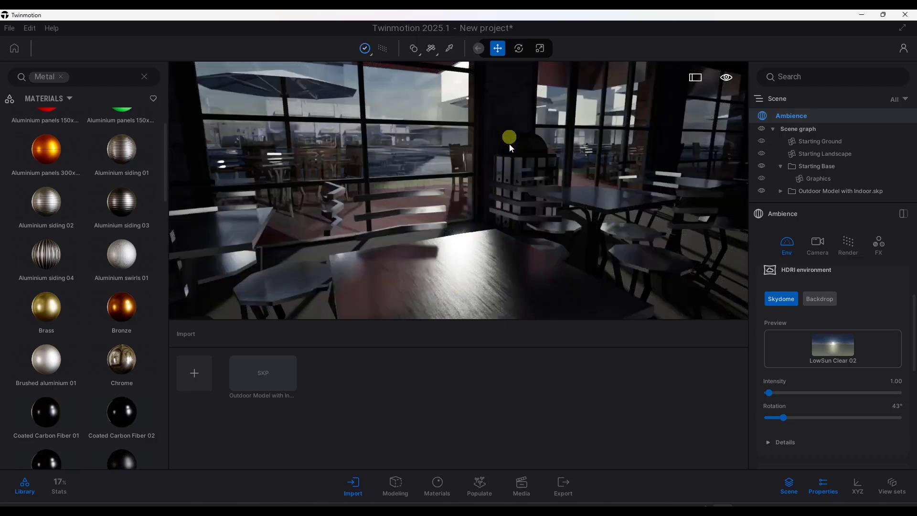
click(383, 48)
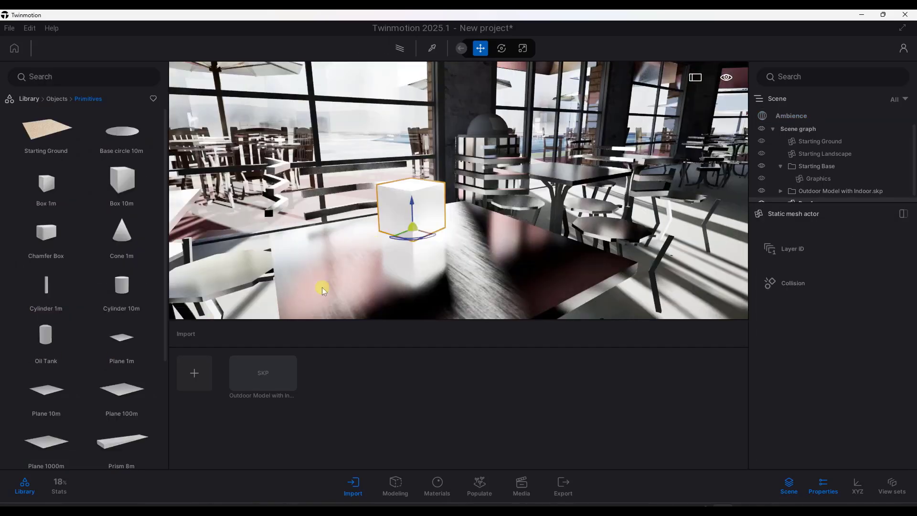
drag(322, 289, 428, 315)
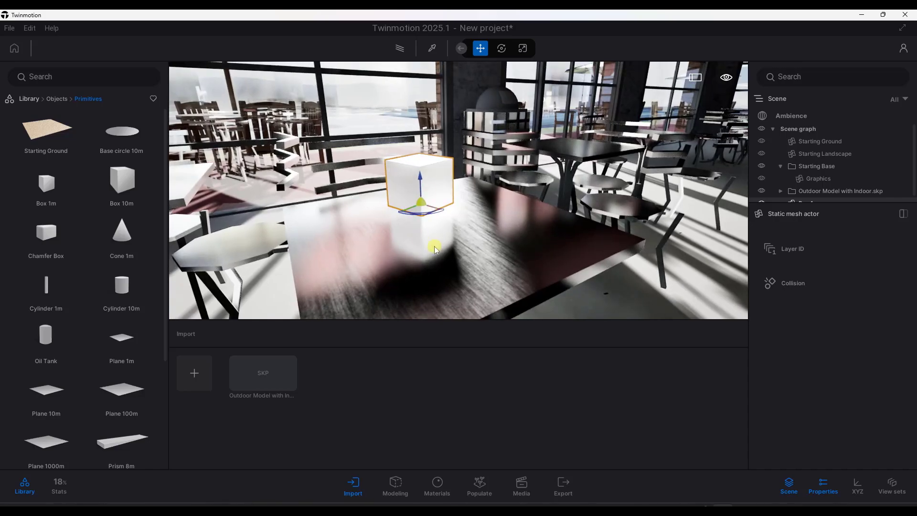
click(401, 52)
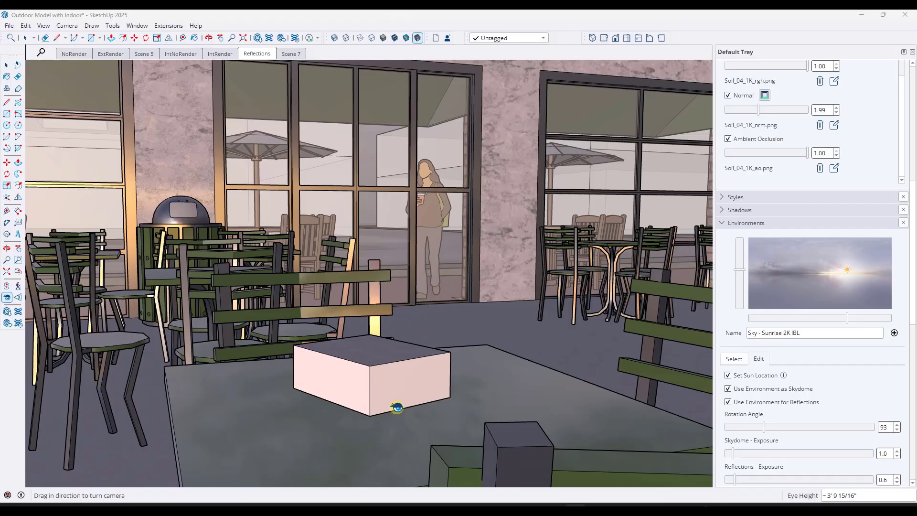
Orbit around the pink box and across the café, then rotate the sunrise sky.
middle_drag(344, 403, 320, 399)
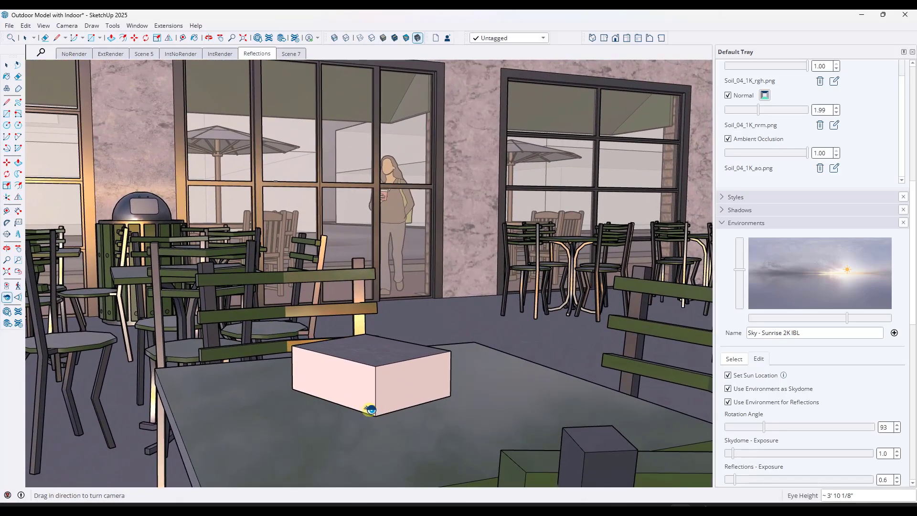
drag(373, 413, 371, 412)
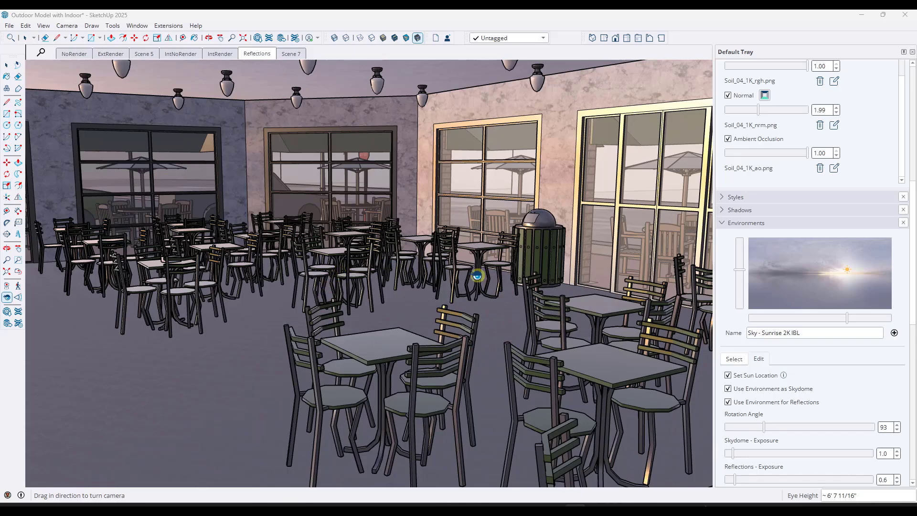
middle_drag(468, 276, 352, 262)
drag(576, 334, 600, 342)
drag(765, 429, 802, 434)
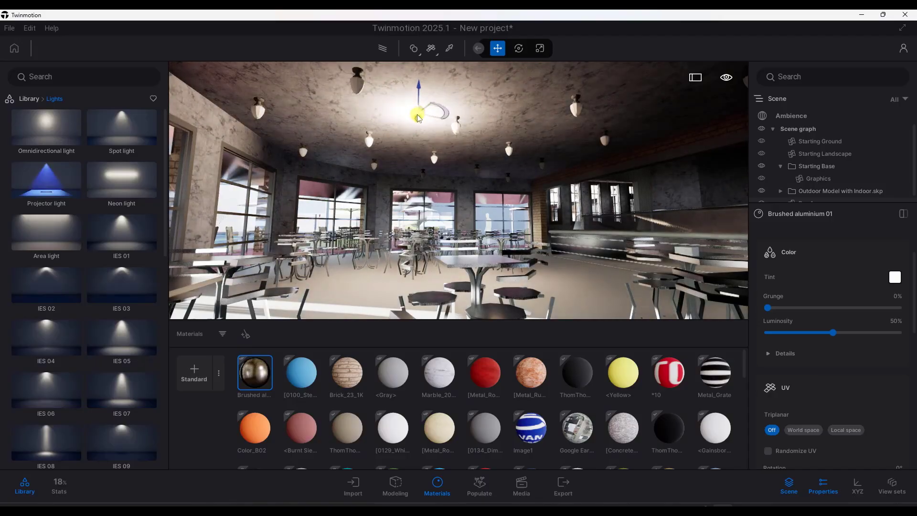
Place an omnidirectional light beneath the café ceiling among the hanging lamps.
mouse_move(418, 118)
mouse_down()
mouse_move(415, 203)
mouse_move(410, 153)
mouse_move(367, 136)
mouse_move(317, 139)
mouse_move(381, 130)
mouse_move(376, 137)
mouse_up()
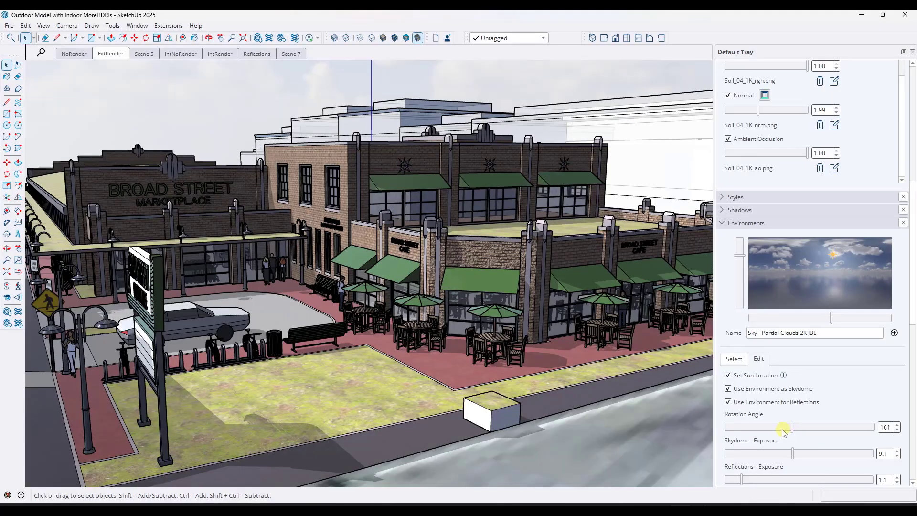
drag(782, 430, 763, 434)
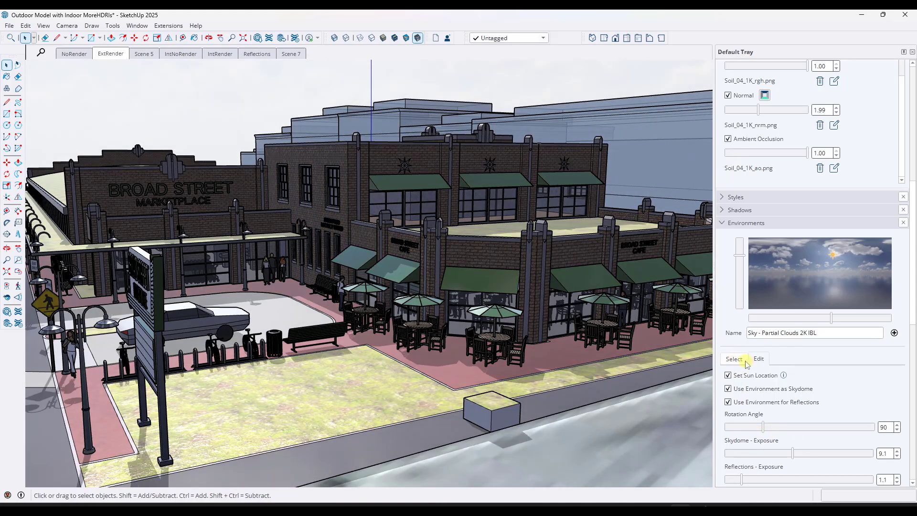
click(734, 359)
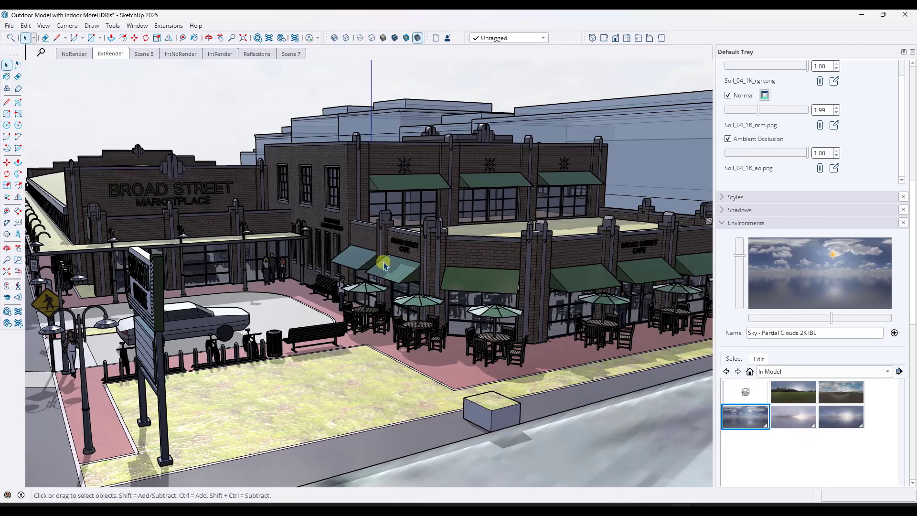
middle_drag(388, 266, 420, 277)
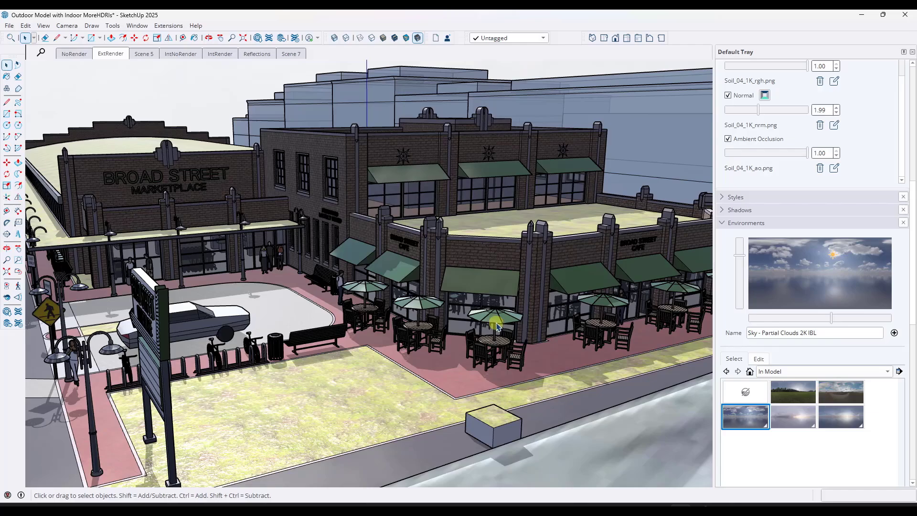
middle_drag(496, 324, 502, 298)
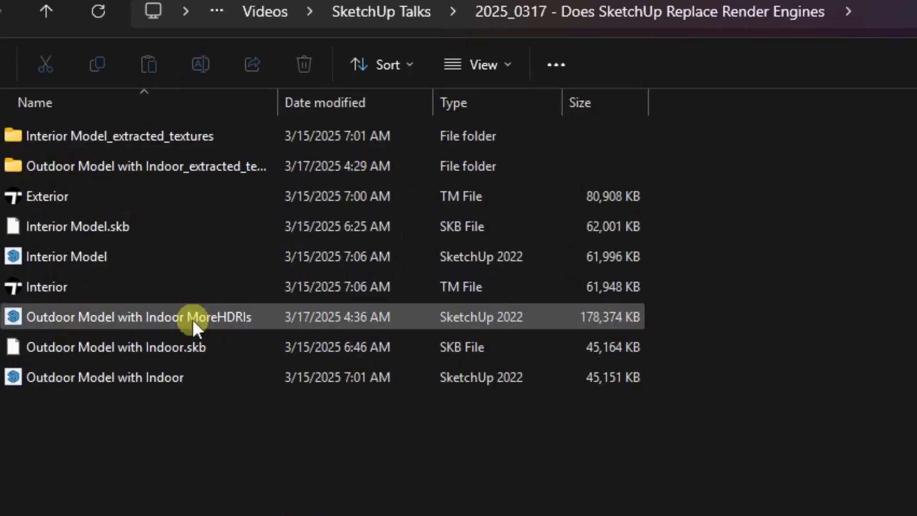
click(193, 319)
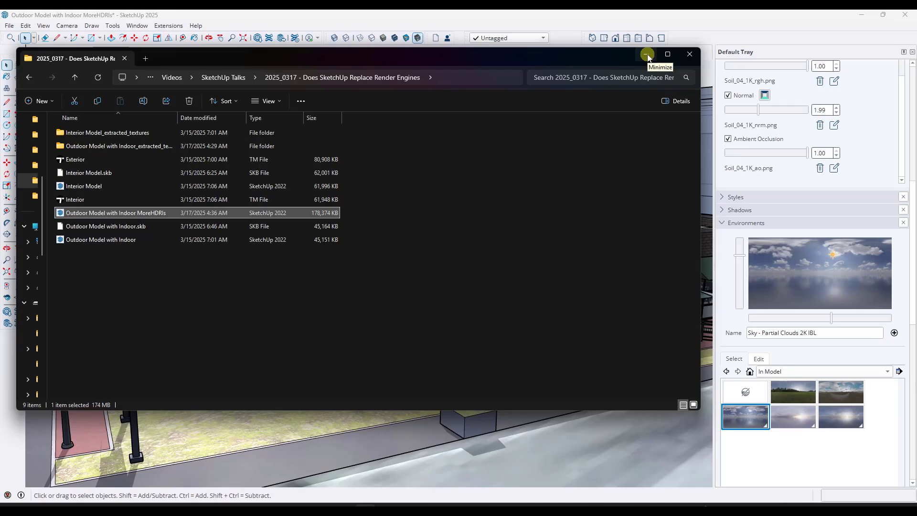
click(647, 55)
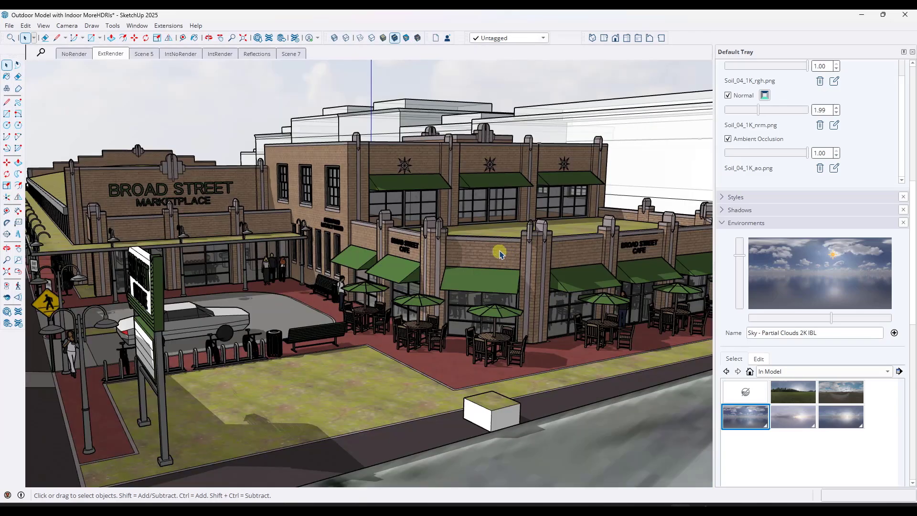
Swing the view toward the Marketplace facade and switch to the Photoreal Materials face style.
mouse_move(499, 253)
middle_down()
mouse_move(302, 222)
mouse_move(379, 225)
mouse_move(382, 237)
mouse_move(363, 227)
mouse_move(463, 229)
mouse_move(268, 238)
middle_up()
key(space)
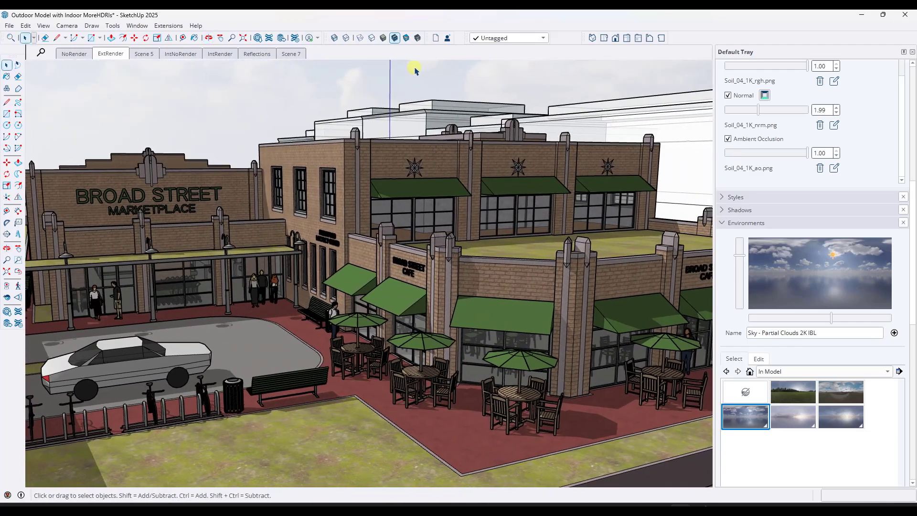
click(417, 38)
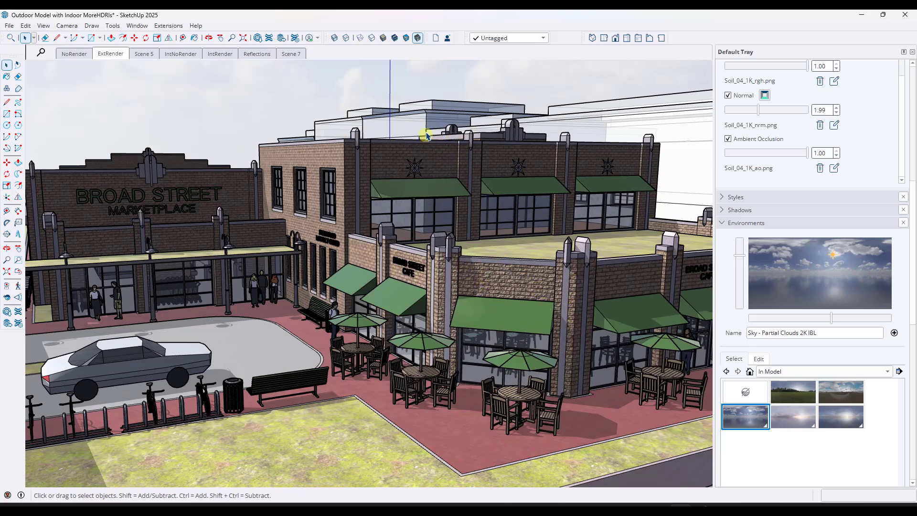
Orbit down to the cafe and sign, compare Shaded with Textures, then restore Photoreal Materials.
middle_drag(425, 255, 526, 250)
middle_drag(488, 302, 482, 279)
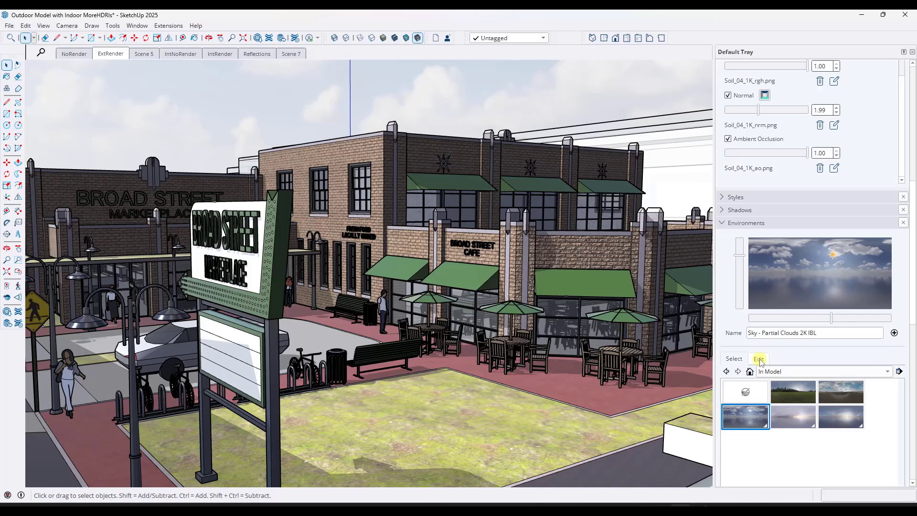
click(394, 38)
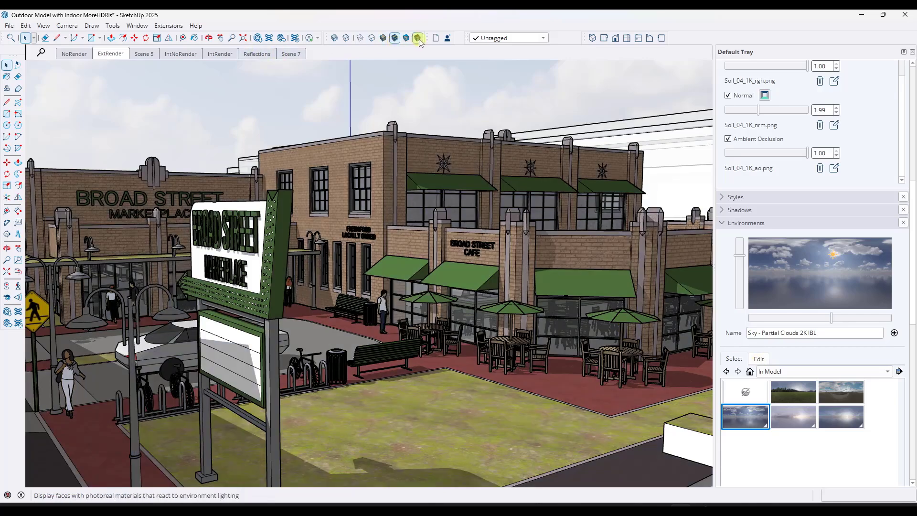
click(417, 38)
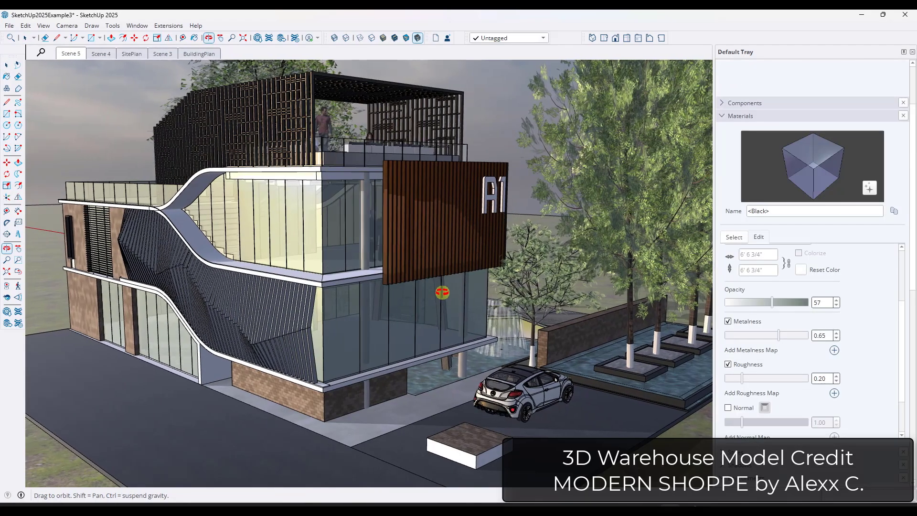
Rotate the Sky - Sunset 2K IBL around the glass building, then orbit the landscape plaza.
mouse_move(440, 292)
mouse_down()
mouse_move(425, 239)
mouse_move(415, 287)
mouse_move(434, 299)
mouse_up()
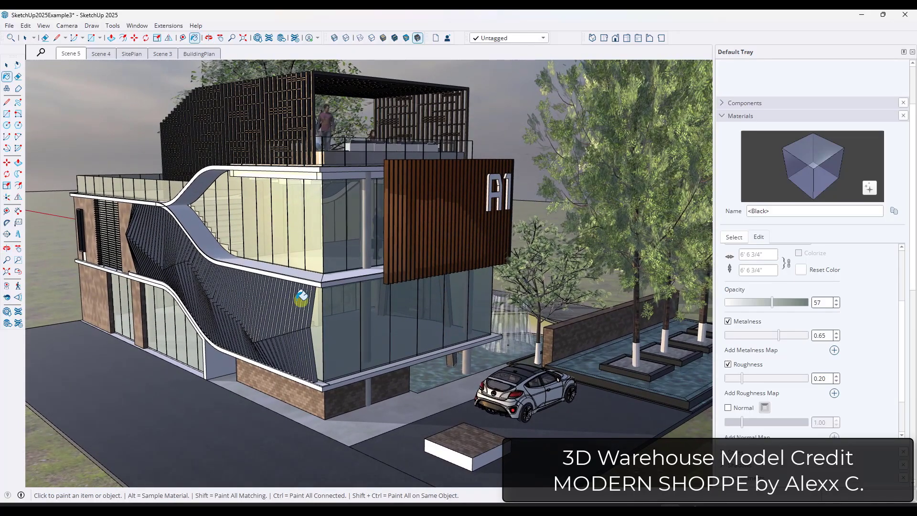
drag(301, 299, 298, 277)
key(b)
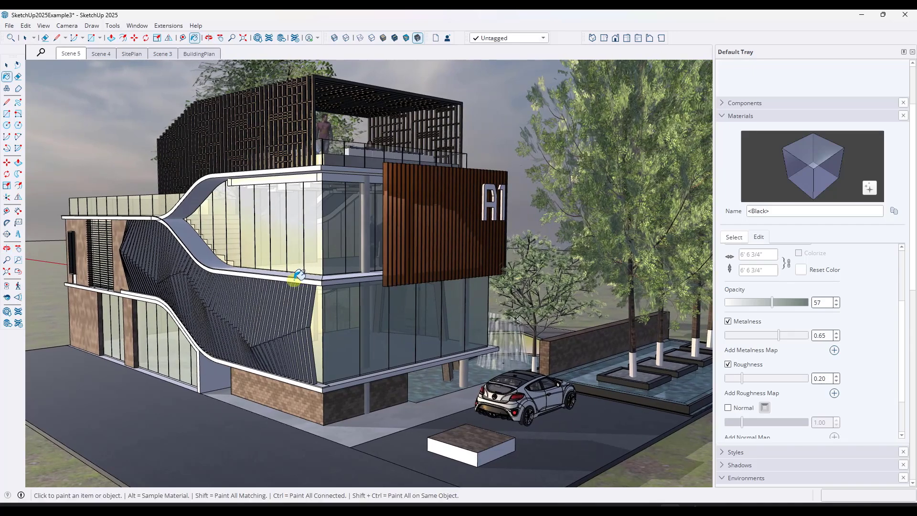
click(746, 477)
mouse_move(749, 423)
mouse_down()
mouse_move(780, 420)
mouse_move(758, 423)
mouse_up()
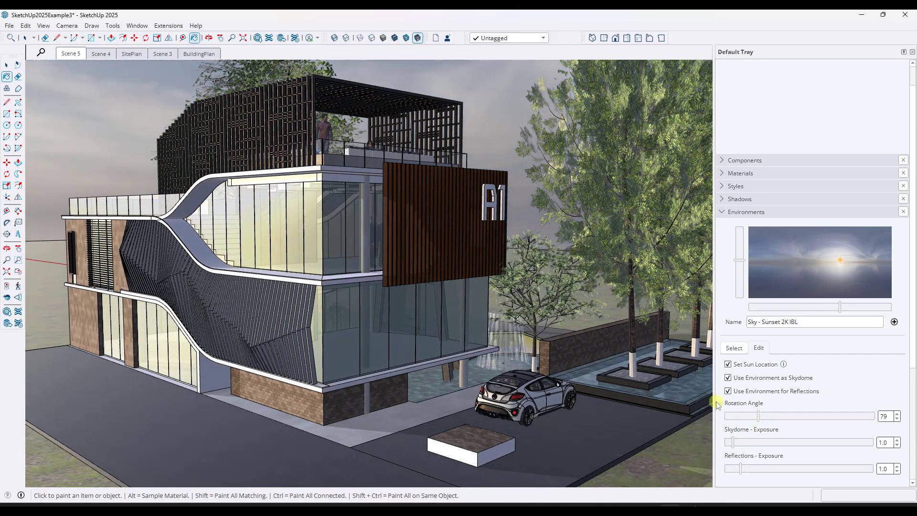
mouse_move(272, 284)
middle_down()
mouse_move(250, 261)
mouse_move(307, 266)
mouse_move(262, 271)
mouse_move(274, 267)
middle_up()
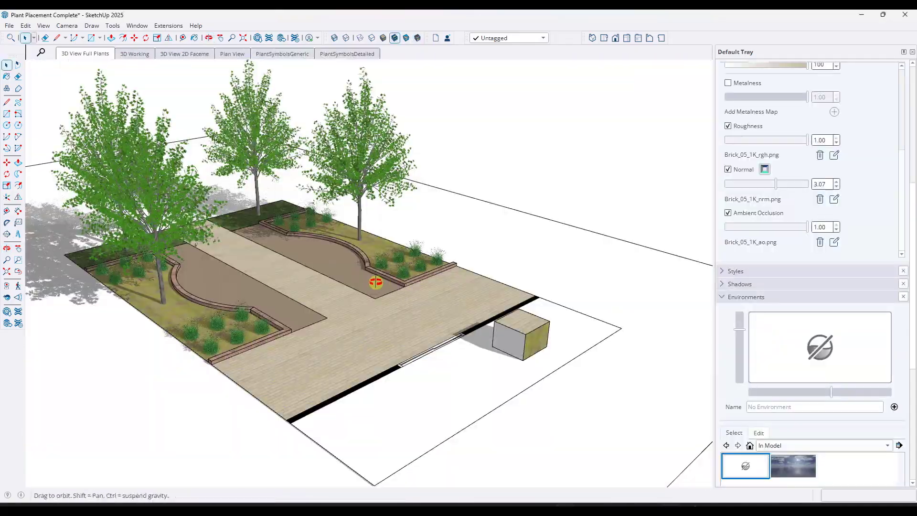
middle_drag(375, 284, 384, 231)
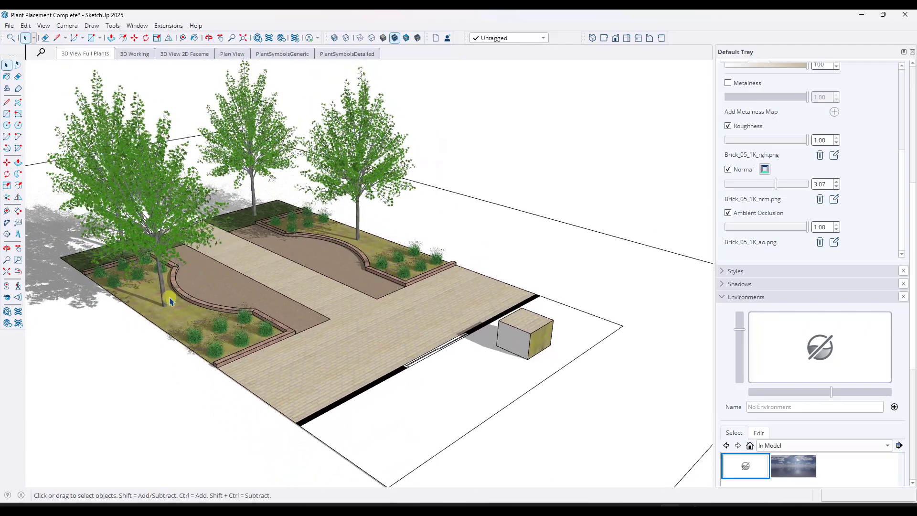
Enable and confirm Photoreal Materials on the plaza, orbit and zoom, then add a new image shot.
click(417, 38)
click(427, 324)
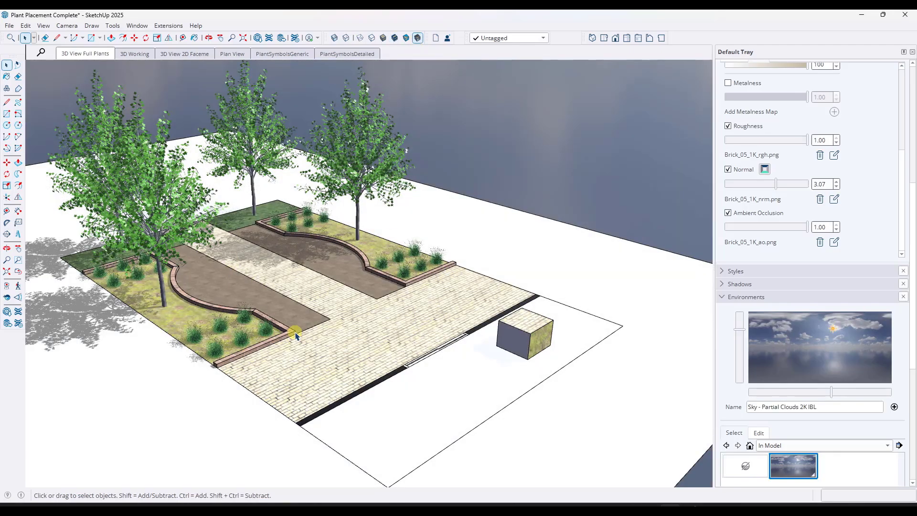
middle_drag(294, 335, 296, 244)
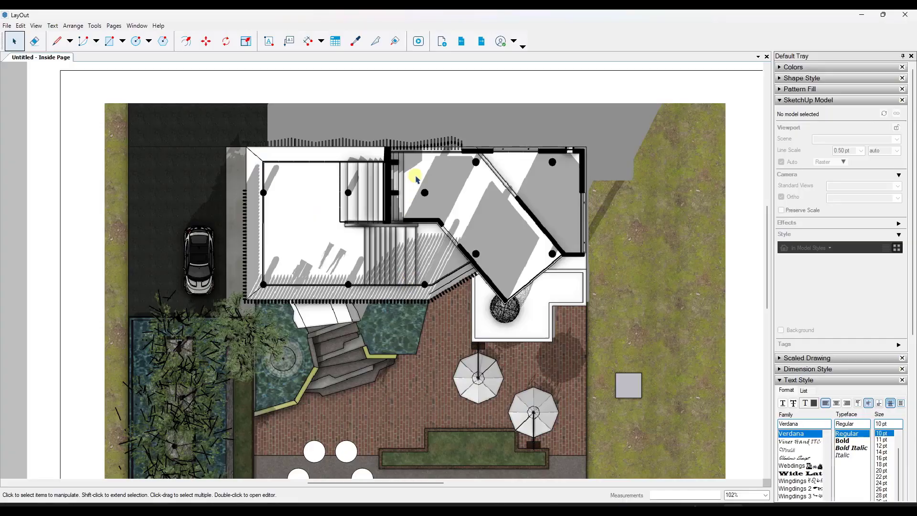
scroll(415, 225, up, 3)
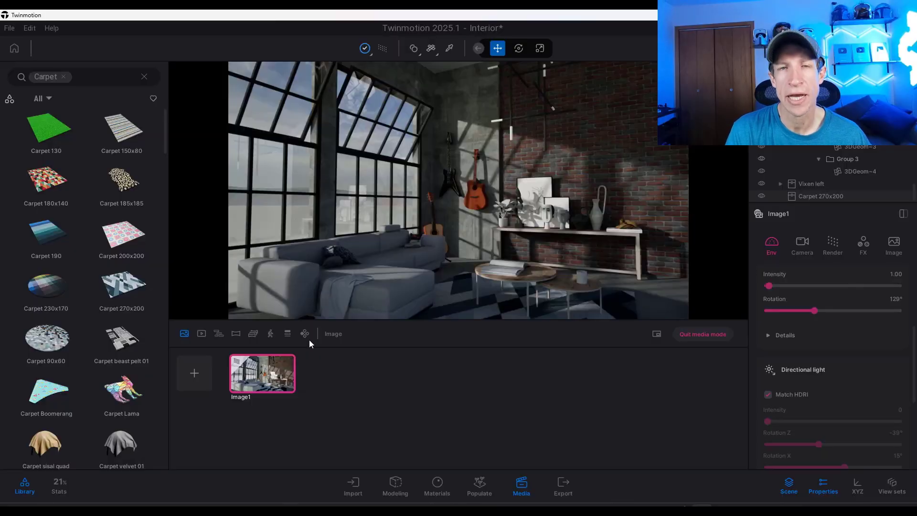
click(194, 372)
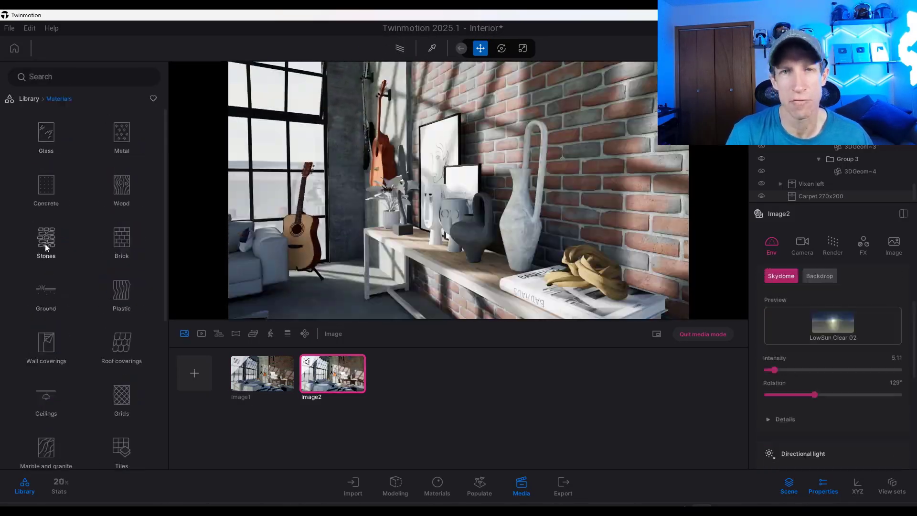
Apply Clean brick 08 to the shelf's back wall and add some grunge to it.
mouse_move(117, 298)
scroll(117, 298, down, 2)
drag(122, 348, 549, 182)
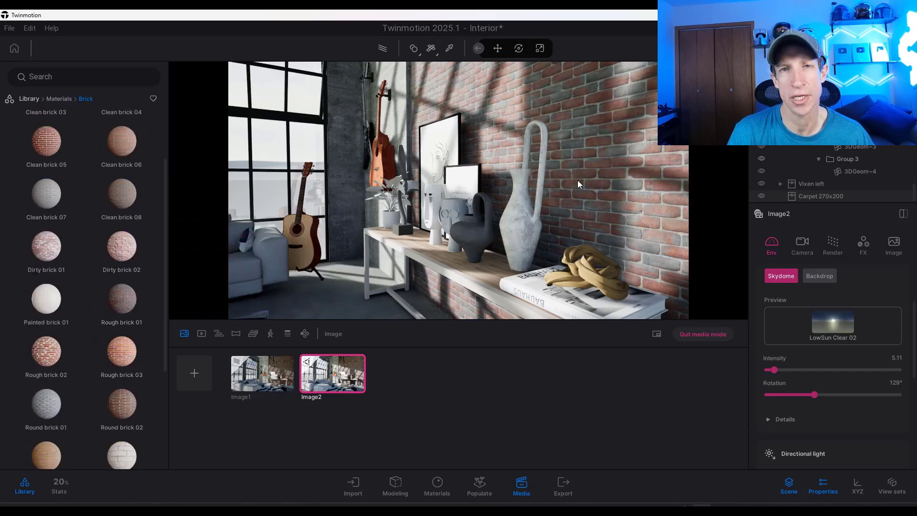
drag(122, 191, 549, 181)
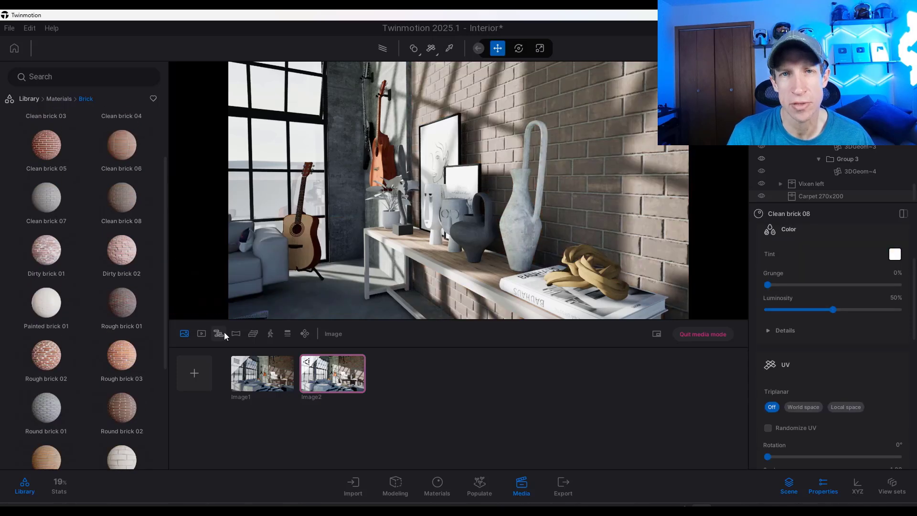
click(783, 330)
drag(812, 385, 785, 385)
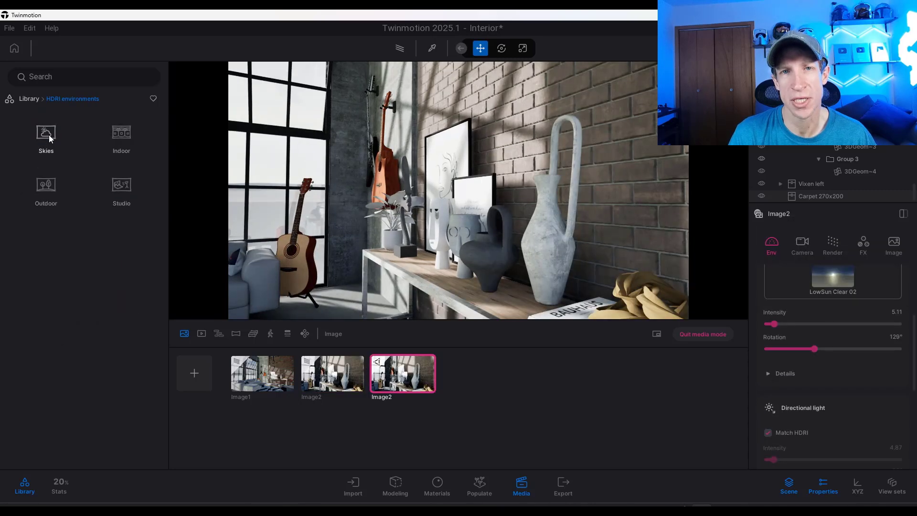
Light the room with the LowSun Clear 12 sky from Low sun > Clear, rotated to 138°.
click(46, 134)
click(46, 135)
click(46, 134)
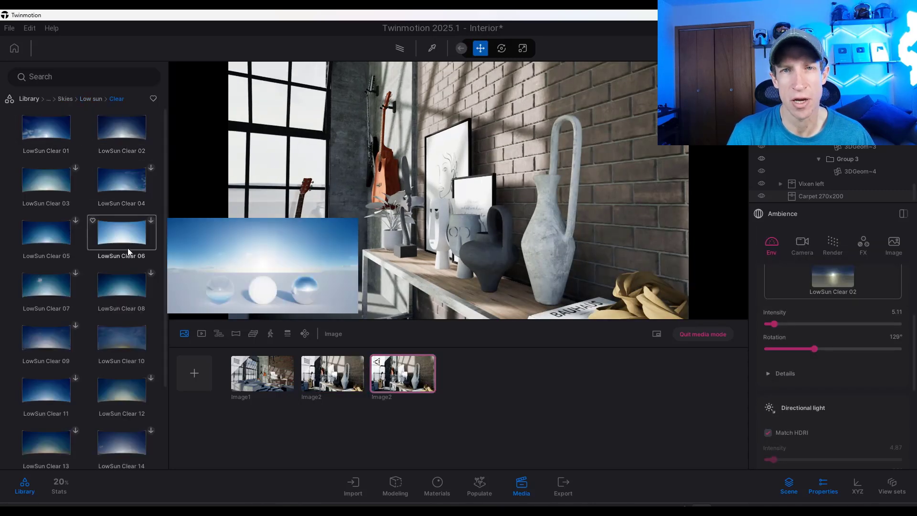
drag(121, 339, 301, 158)
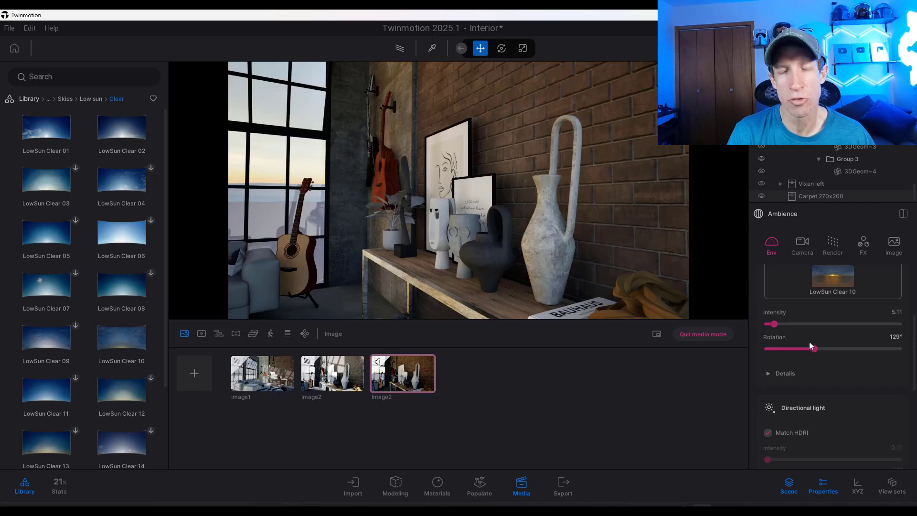
drag(813, 348, 828, 361)
scroll(122, 286, down, 3)
drag(122, 279, 430, 191)
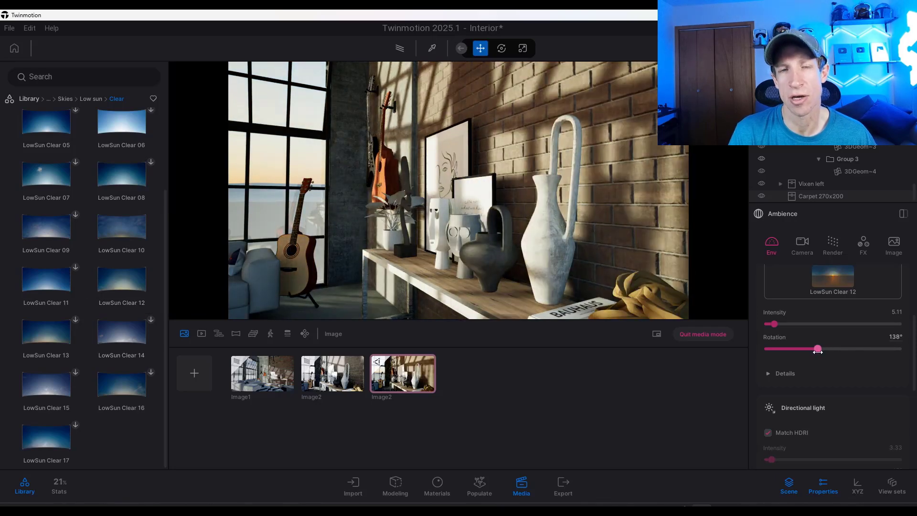